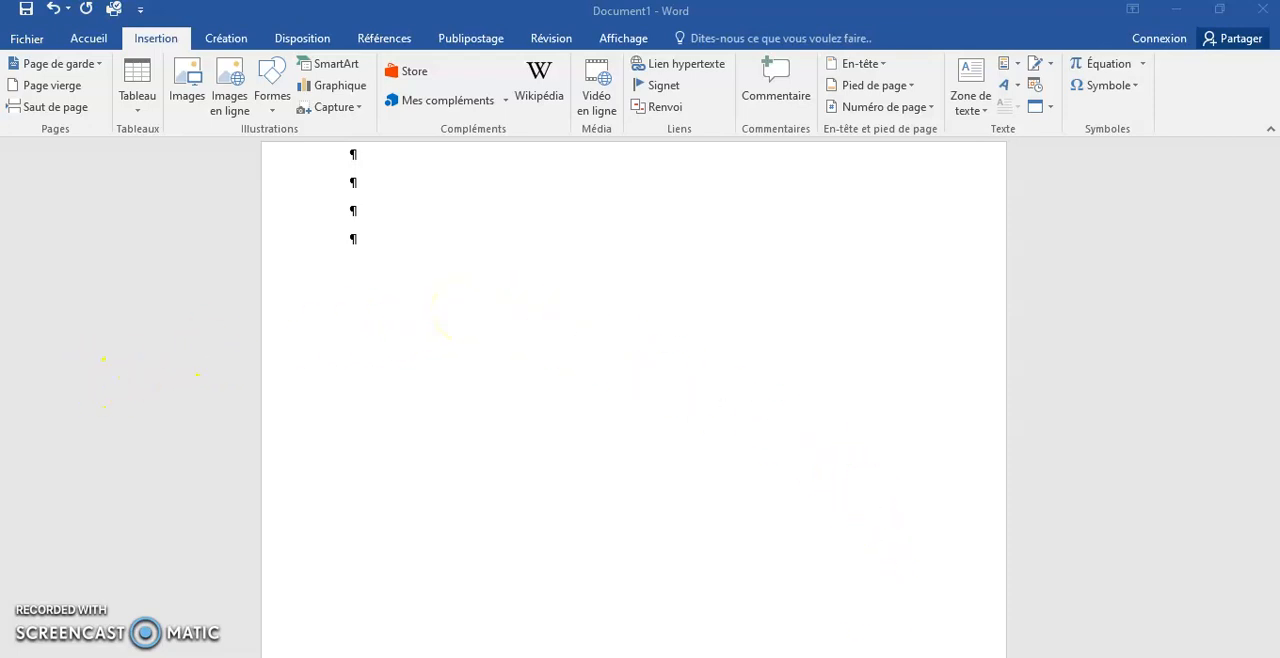
# - Switch to Excel to review the guest list in LISTE INVITES, and return to the Word document
pyautogui.click(870, 656)
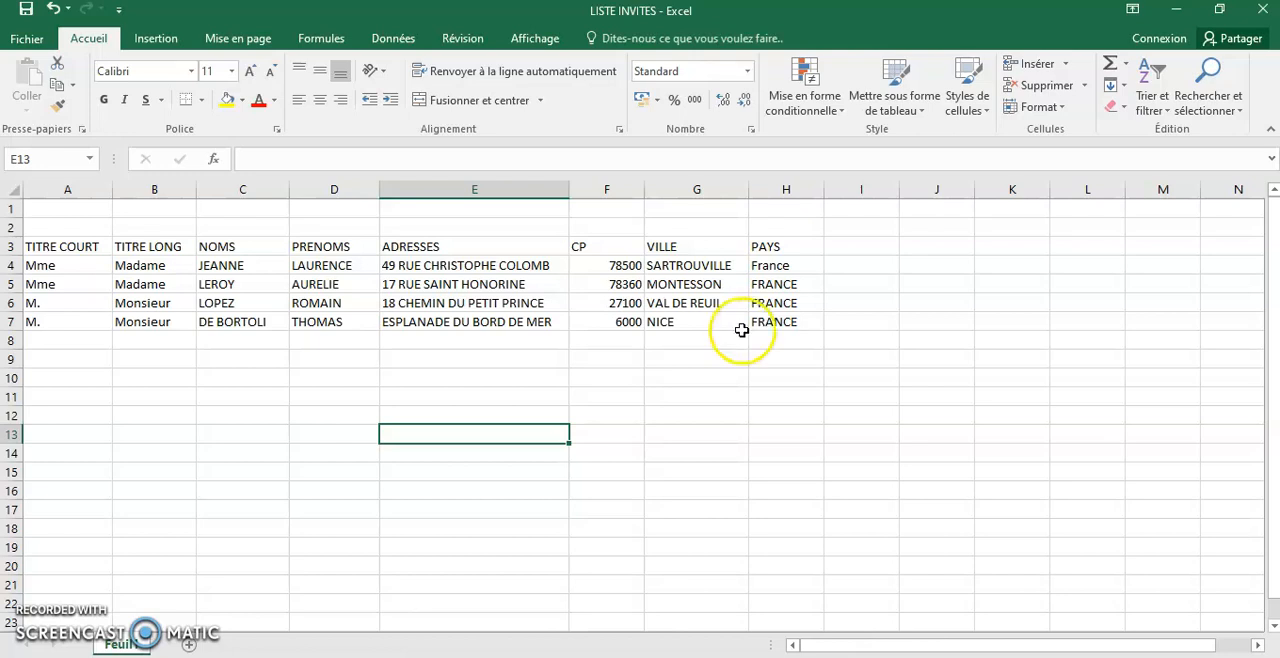
pyautogui.click(615, 560)
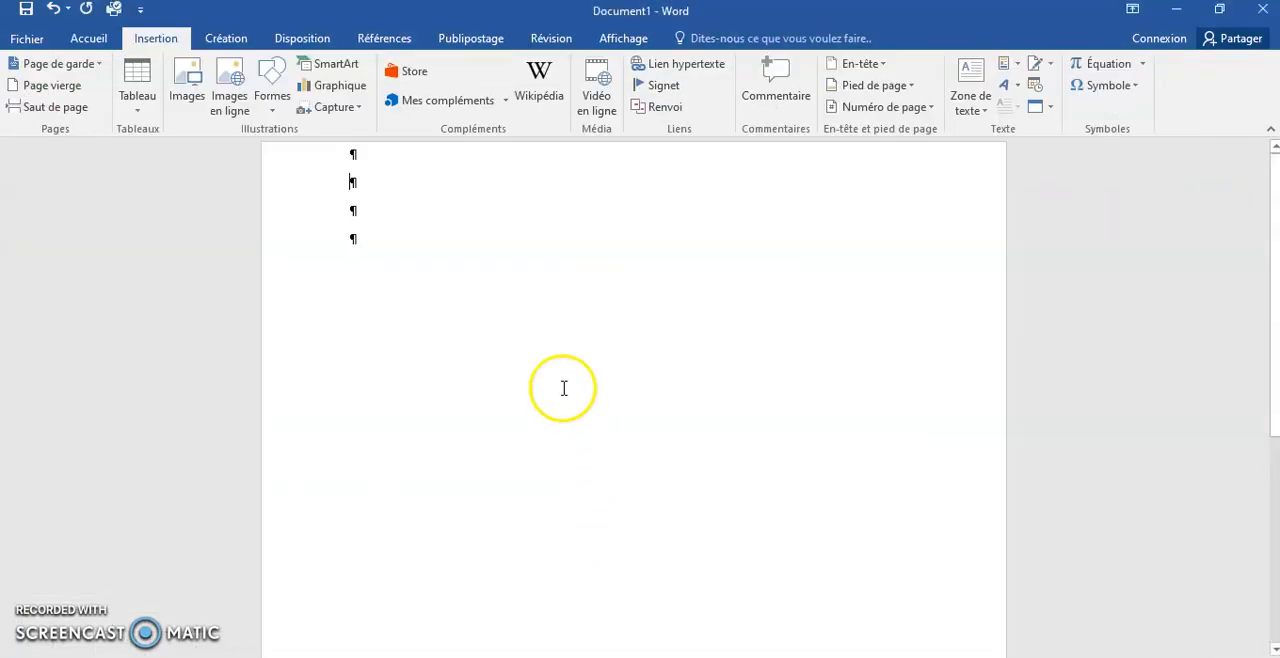
# - Open the template envoi dossier.dotx from the Modèles Office personnalisés folder on this PC
pyautogui.click(27, 40)
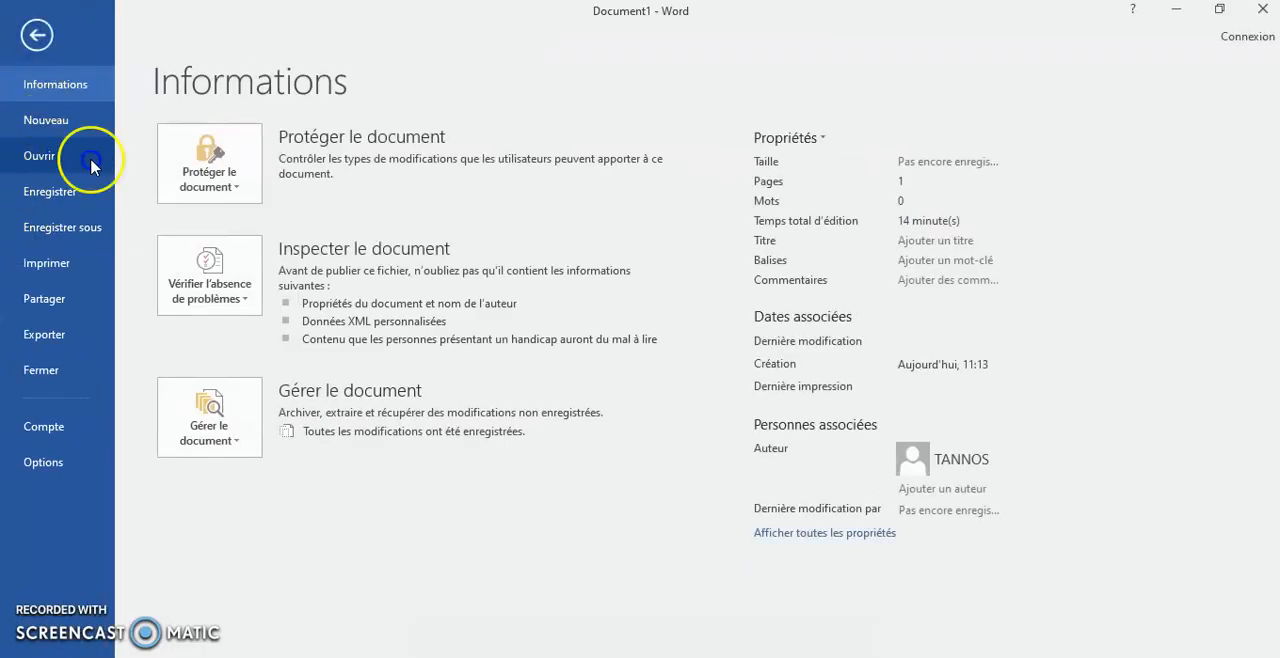
pyautogui.click(60, 157)
pyautogui.click(226, 252)
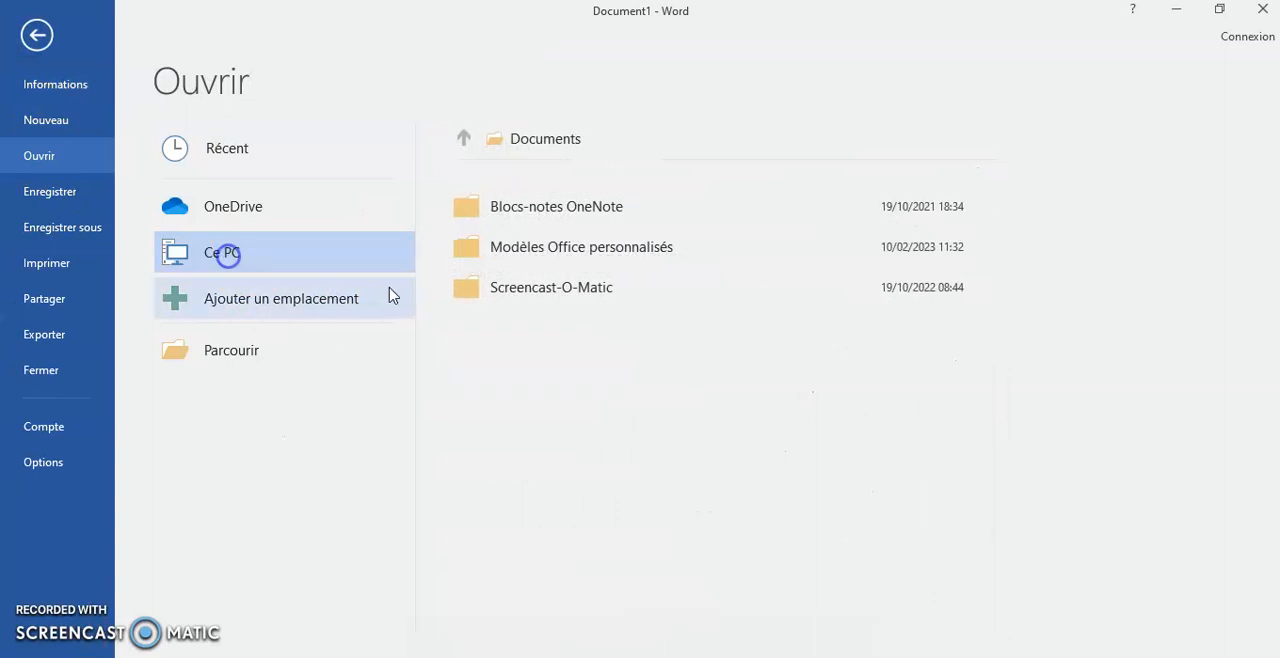
pyautogui.click(537, 252)
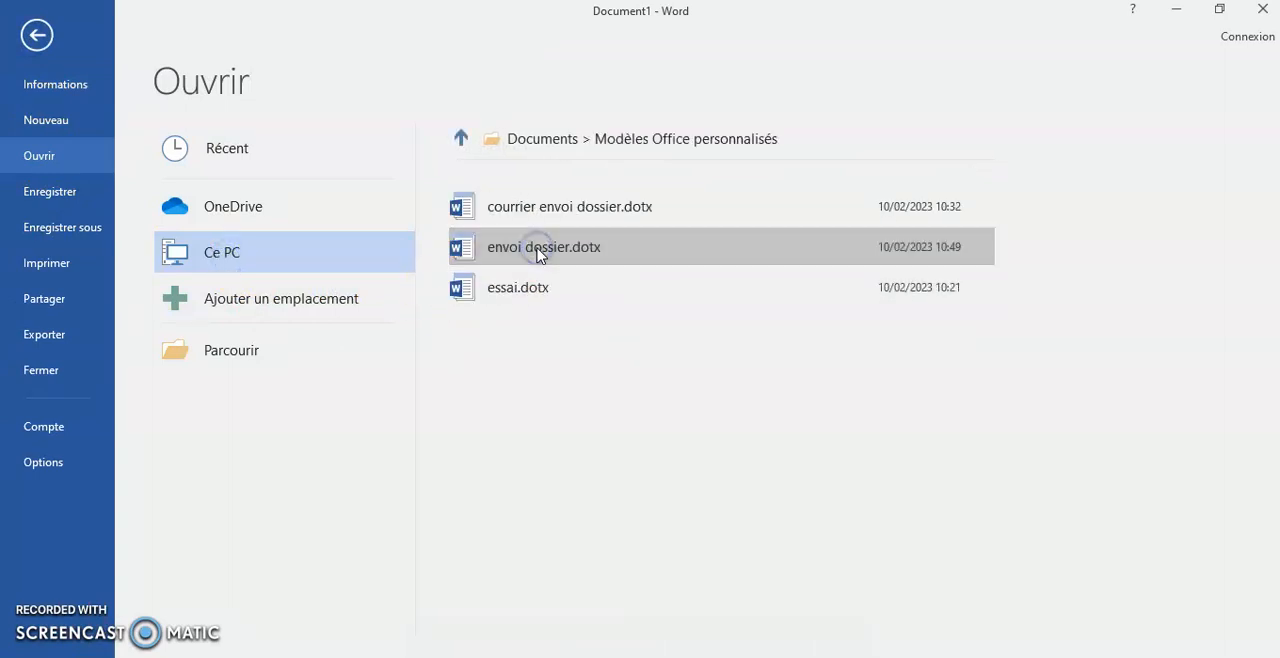
pyautogui.click(551, 252)
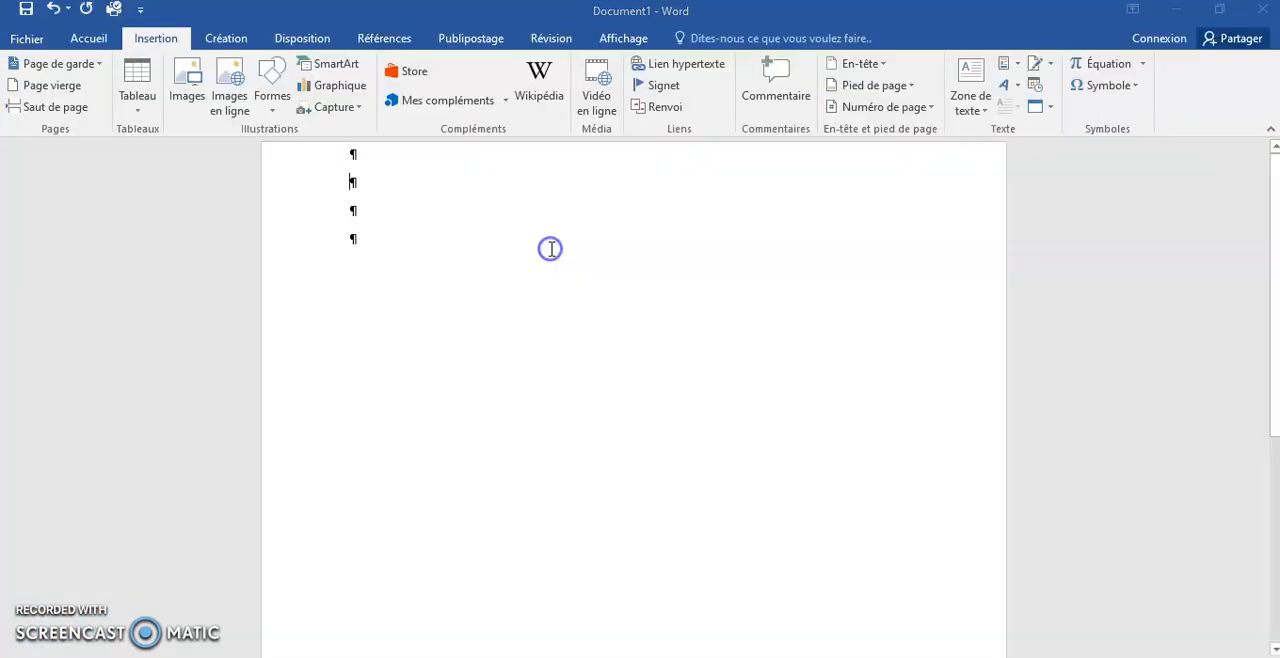
# - Delete the placeholder text on the recipient line above "Objet", keeping its tabs
pyautogui.click(786, 403)
pyautogui.press('BackSpace')
pyautogui.press('BackSpace')
pyautogui.press('BackSpace')
pyautogui.press('BackSpace')
pyautogui.press('BackSpace')
pyautogui.press('BackSpace')
pyautogui.press('BackSpace')
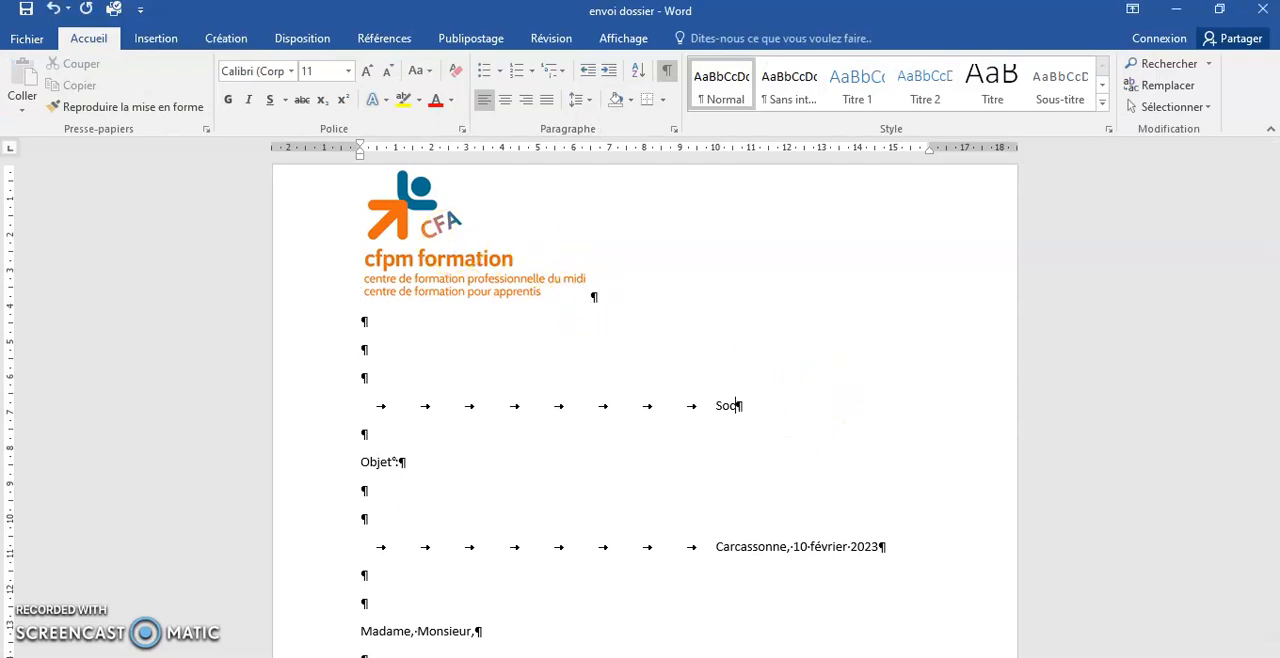
# - Delete the salutation "Madame, Monsieur," from the letter body
pyautogui.scroll(-3, 650, 393)
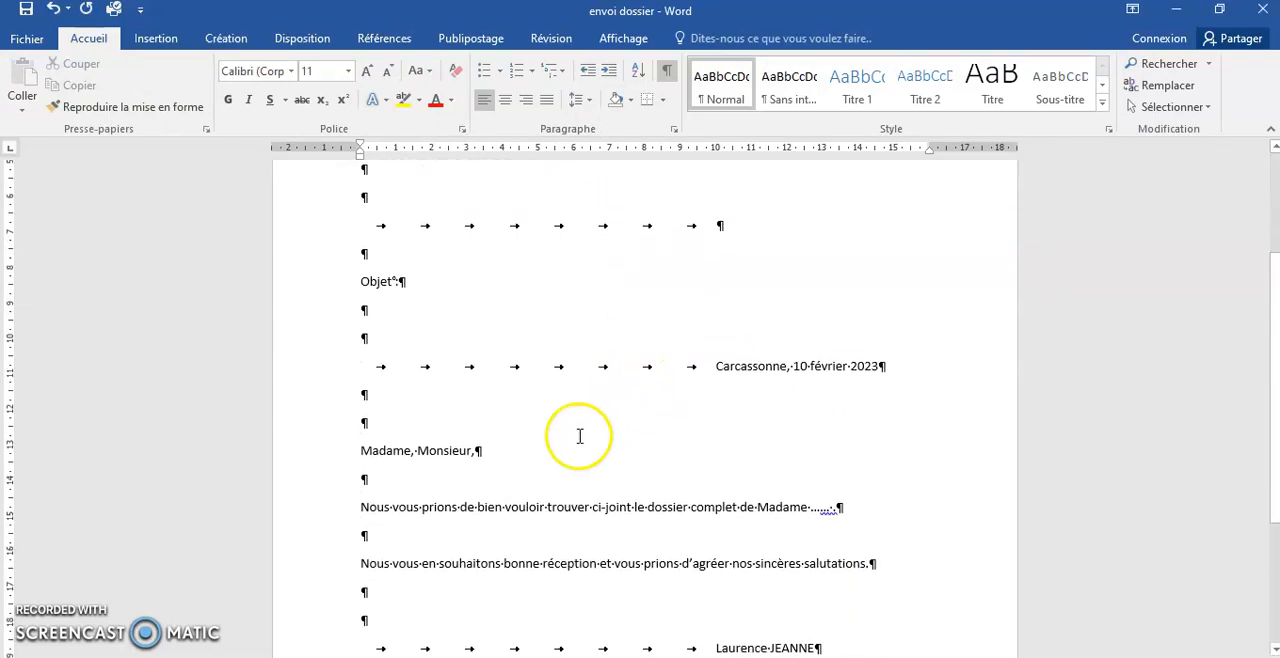
pyautogui.click(330, 451)
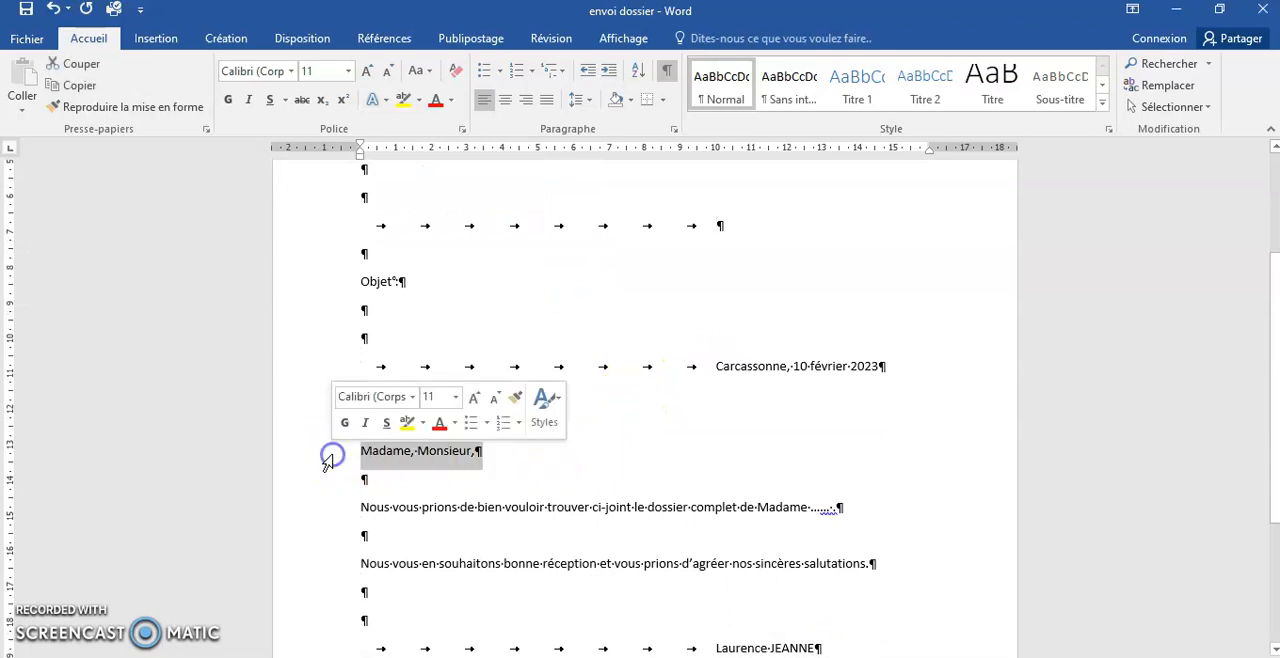
pyautogui.press('Delete')
pyautogui.scroll(-2, 420, 445)
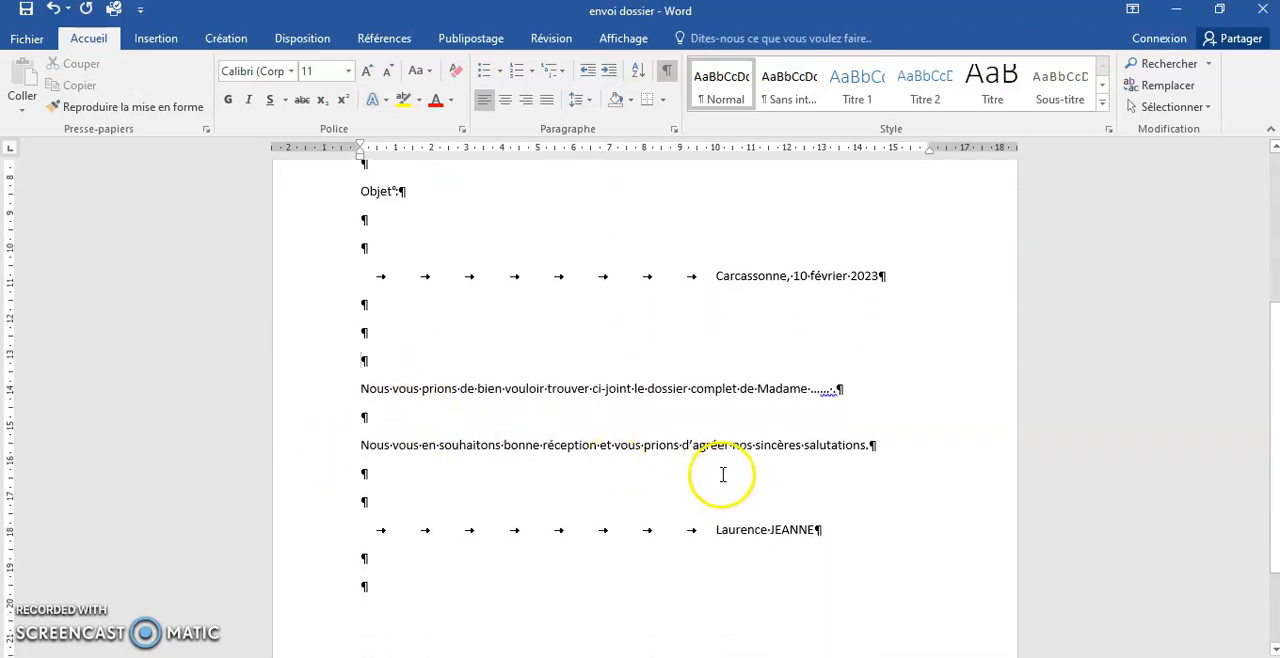
pyautogui.scroll(4, 723, 473)
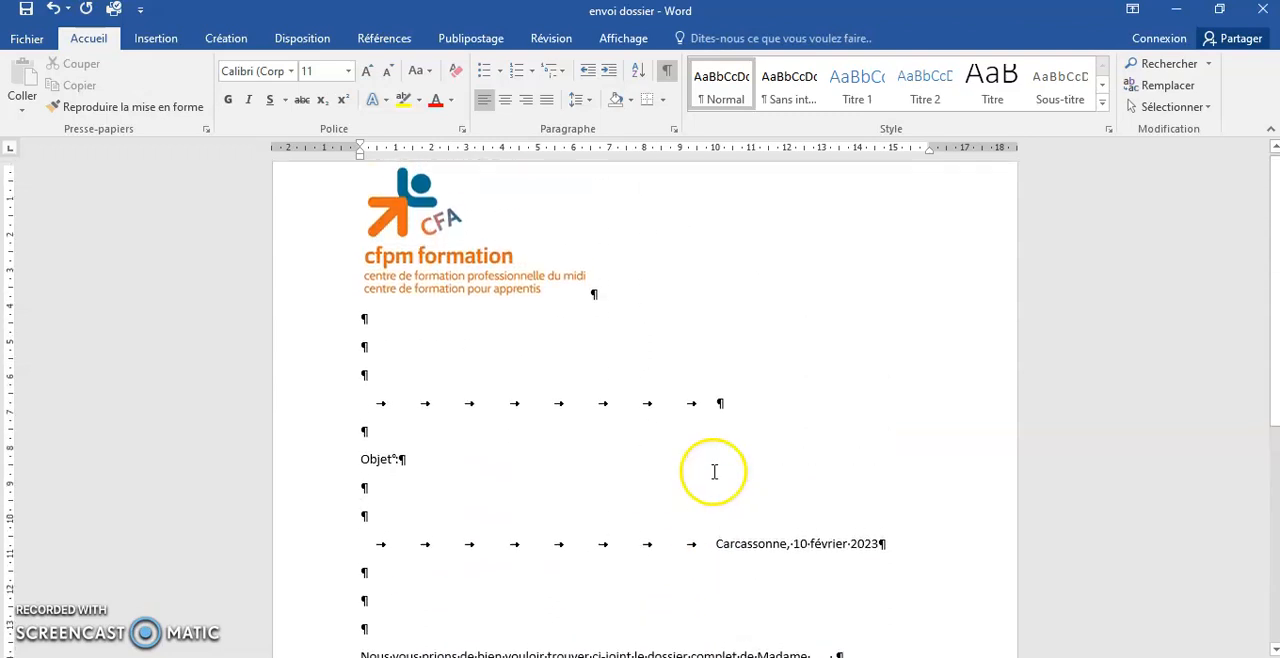
# - At the empty recipient line, start the step-by-step mail merge wizard for letters, using the current document as the base
pyautogui.click(752, 408)
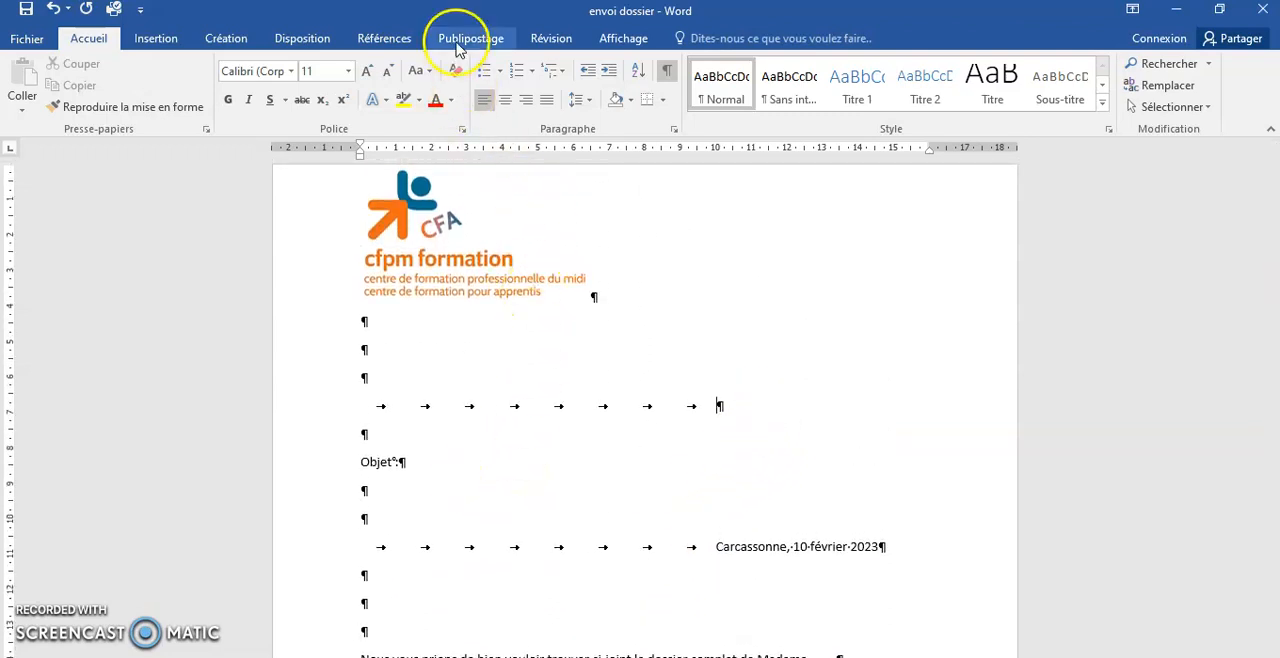
pyautogui.click(460, 42)
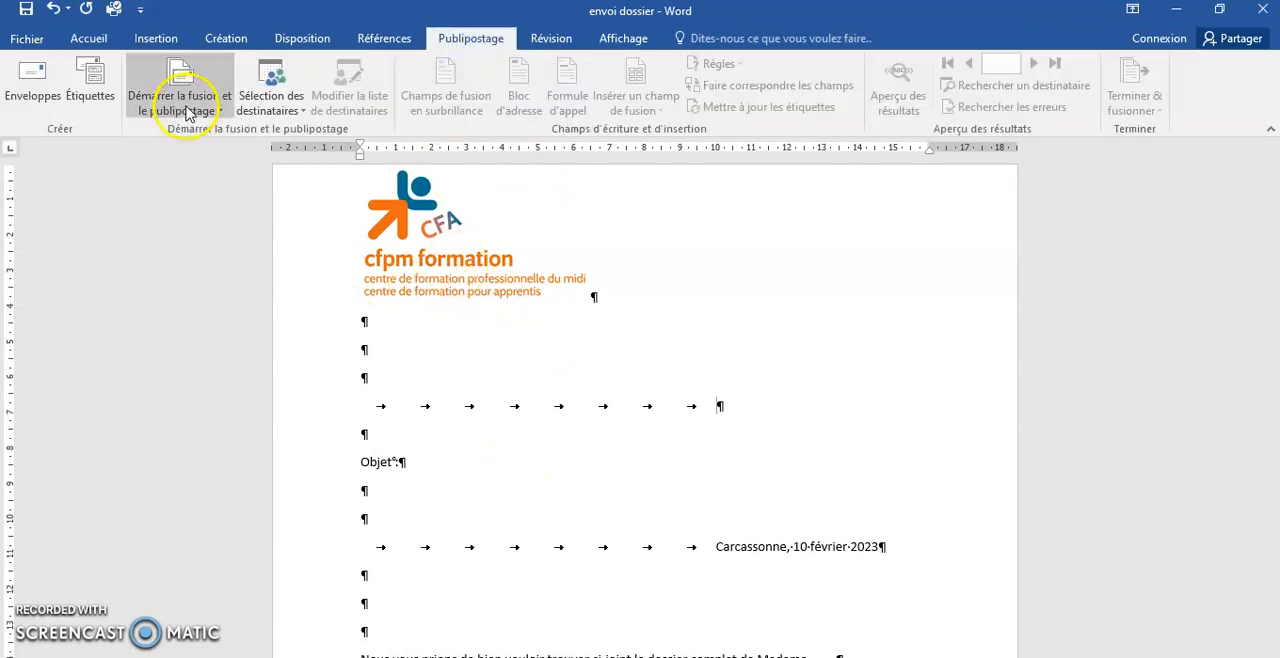
pyautogui.click(180, 100)
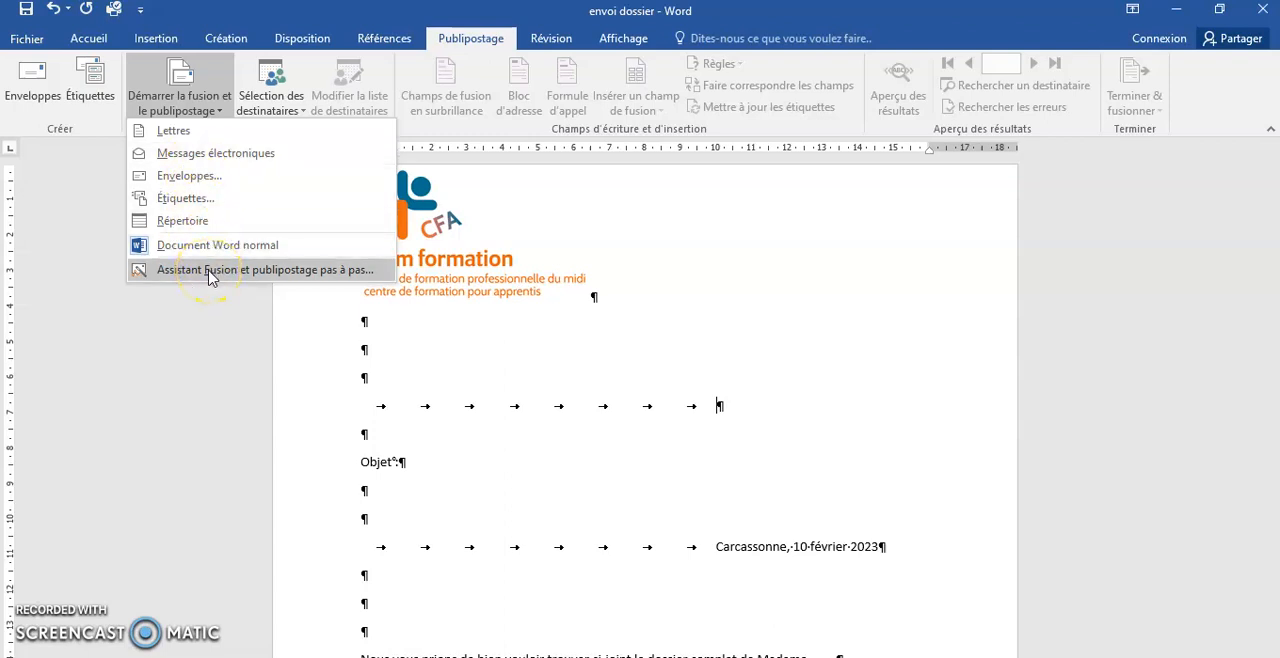
pyautogui.click(210, 277)
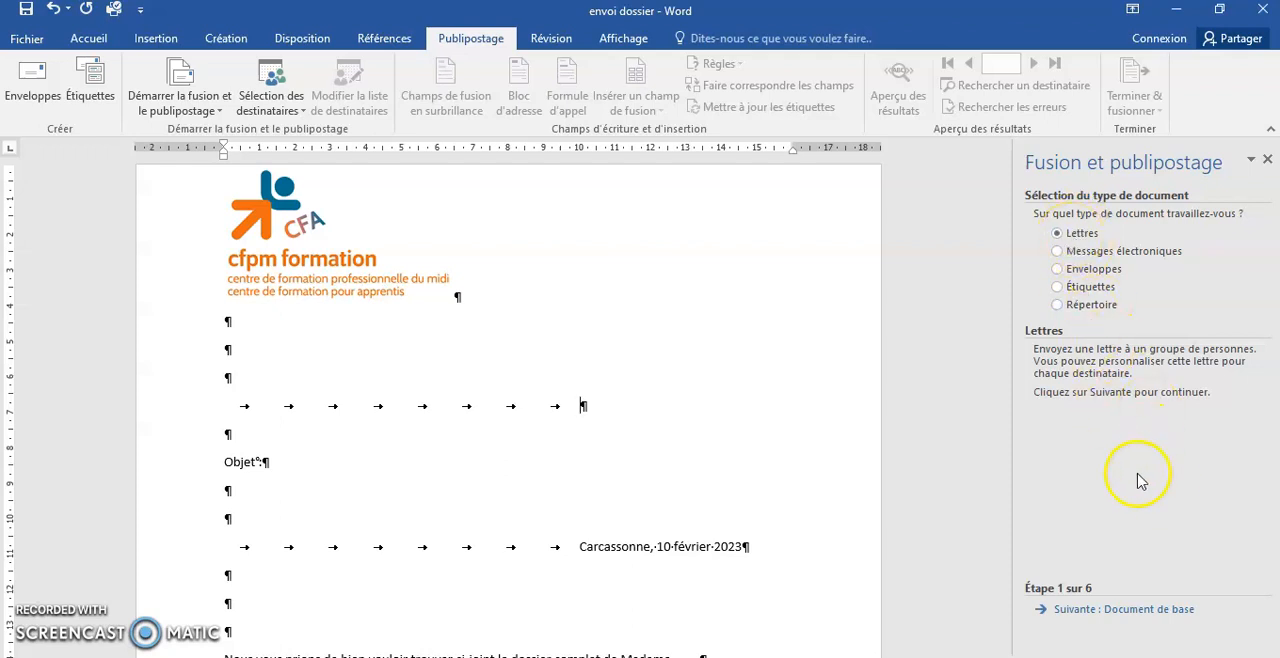
pyautogui.click(1120, 610)
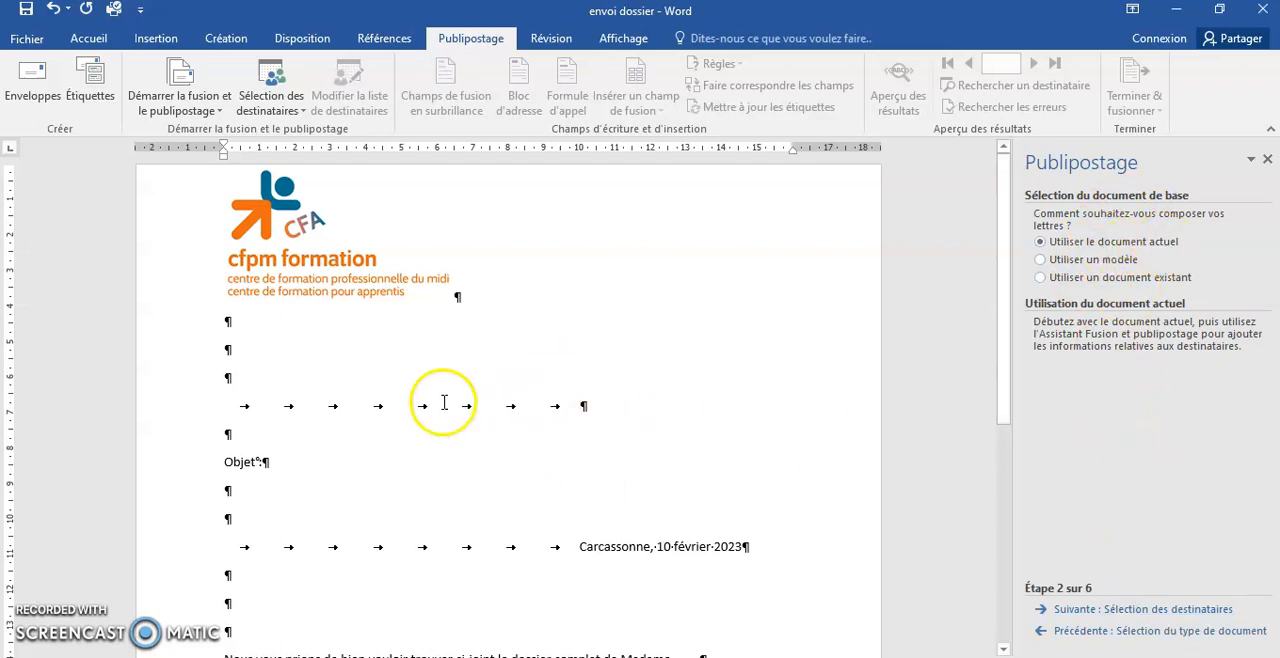
pyautogui.click(1145, 610)
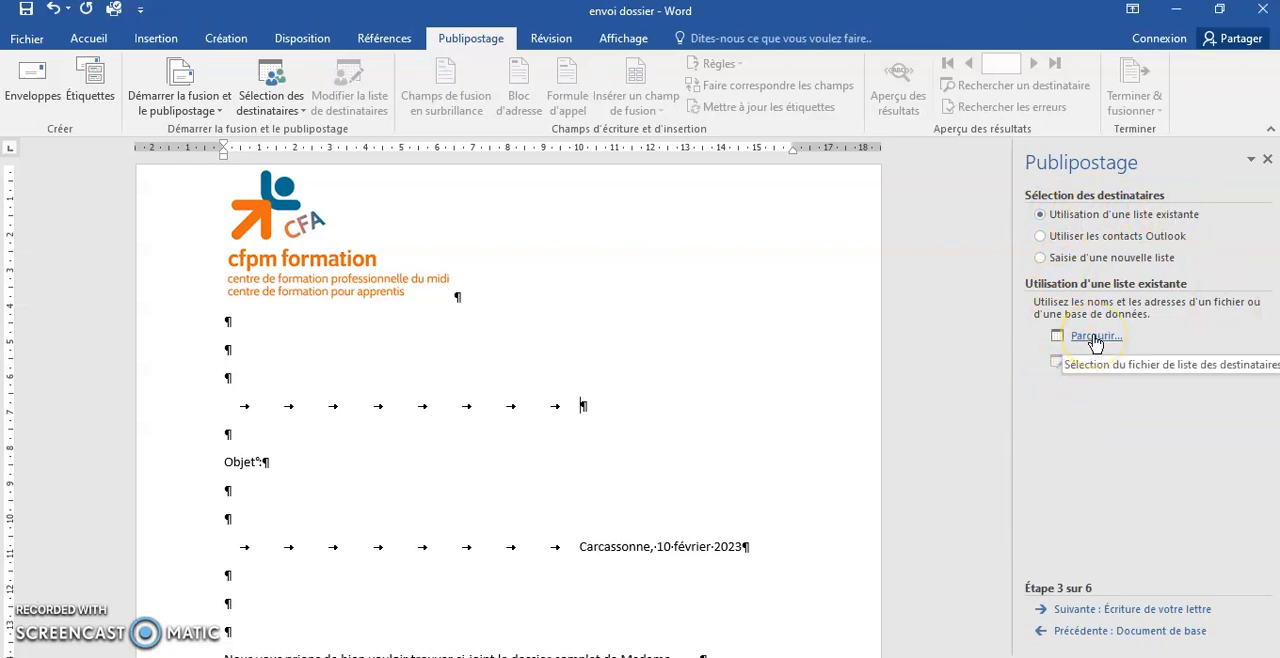
# - Select sheet Feuil1$ of LISTE INVITES.xlsx in Bureau > FORMATION > CFPM as the existing recipient list, keeping all recipients checked
pyautogui.click(1095, 338)
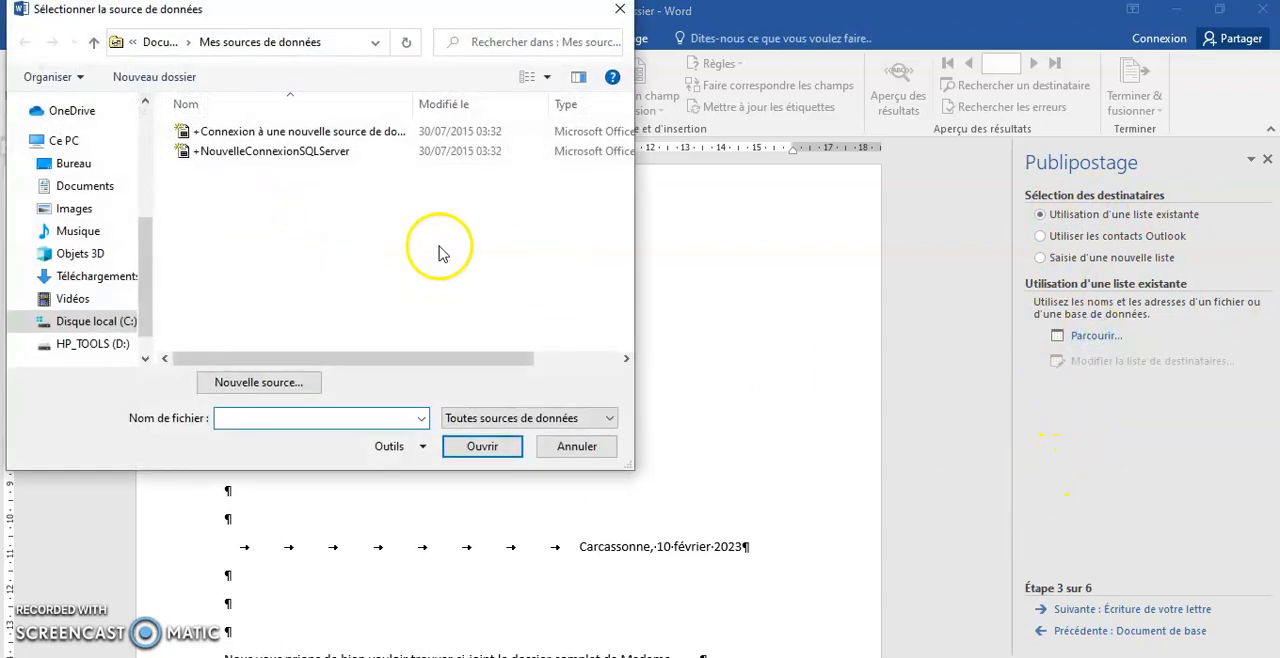
pyautogui.click(62, 163)
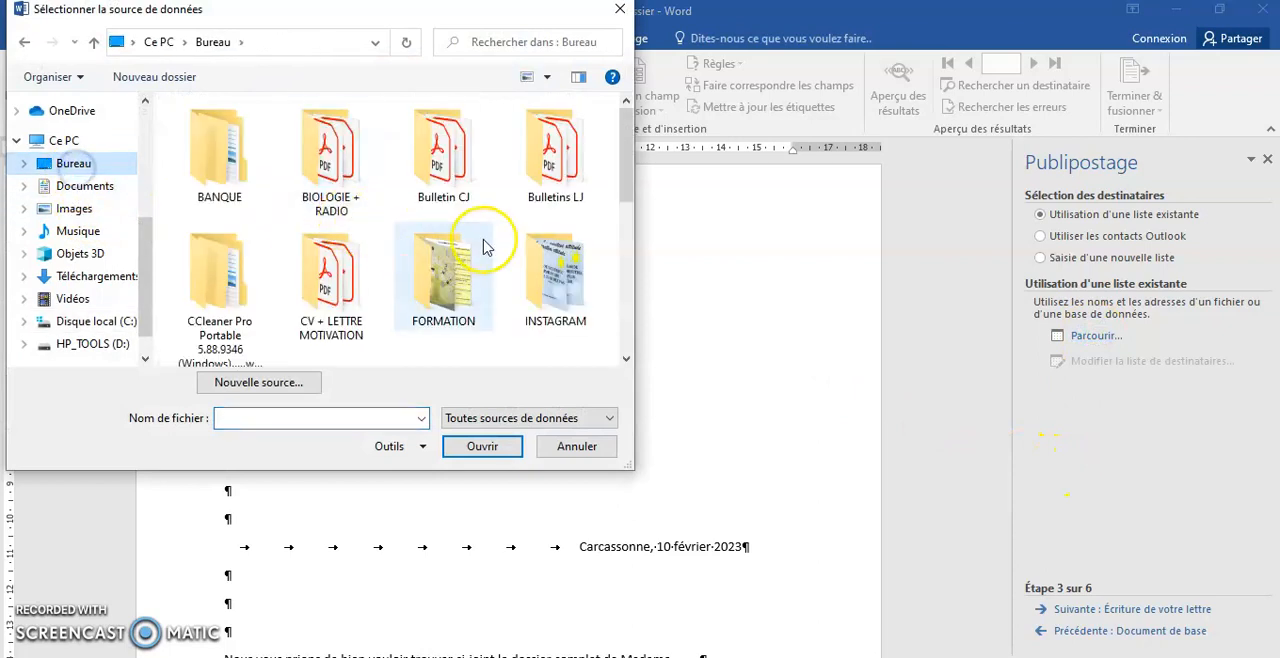
pyautogui.doubleClick(468, 250)
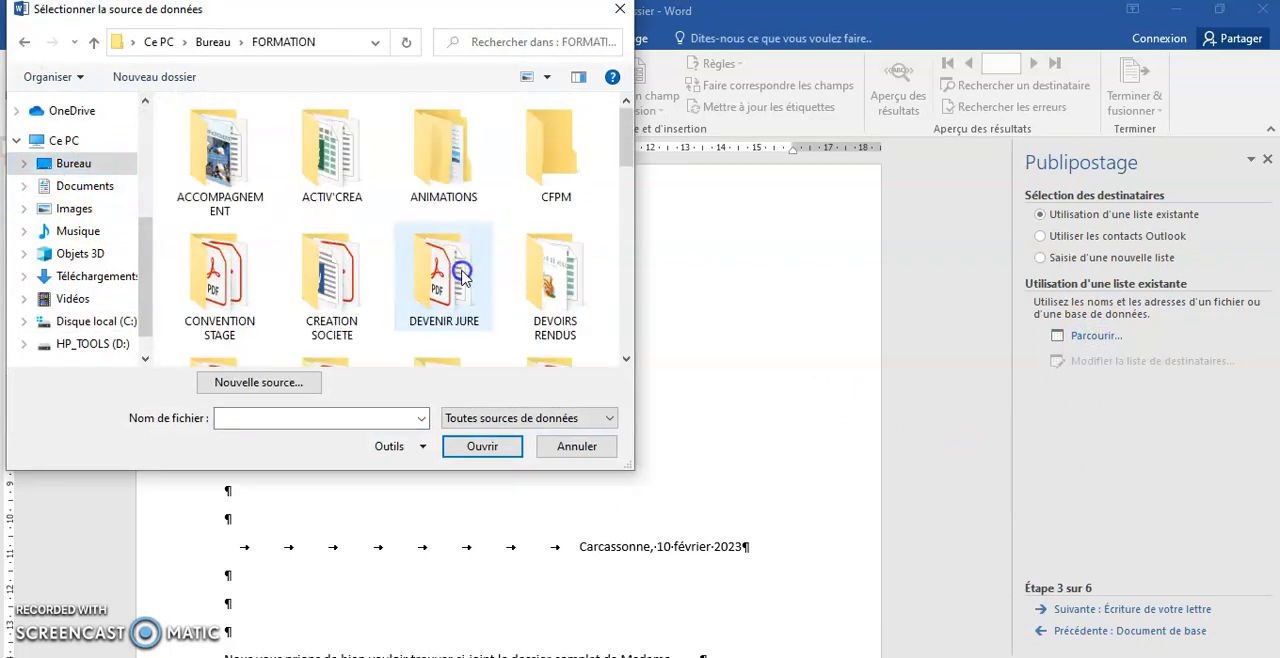
pyautogui.doubleClick(540, 160)
pyautogui.doubleClick(270, 277)
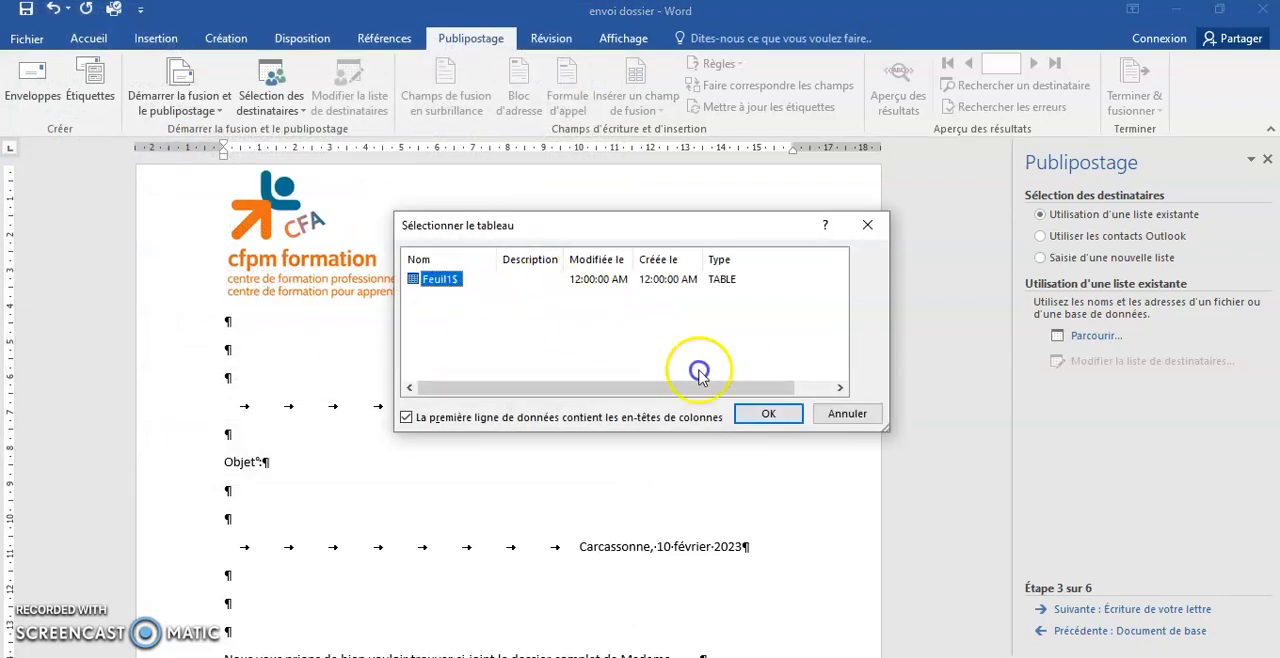
pyautogui.click(764, 412)
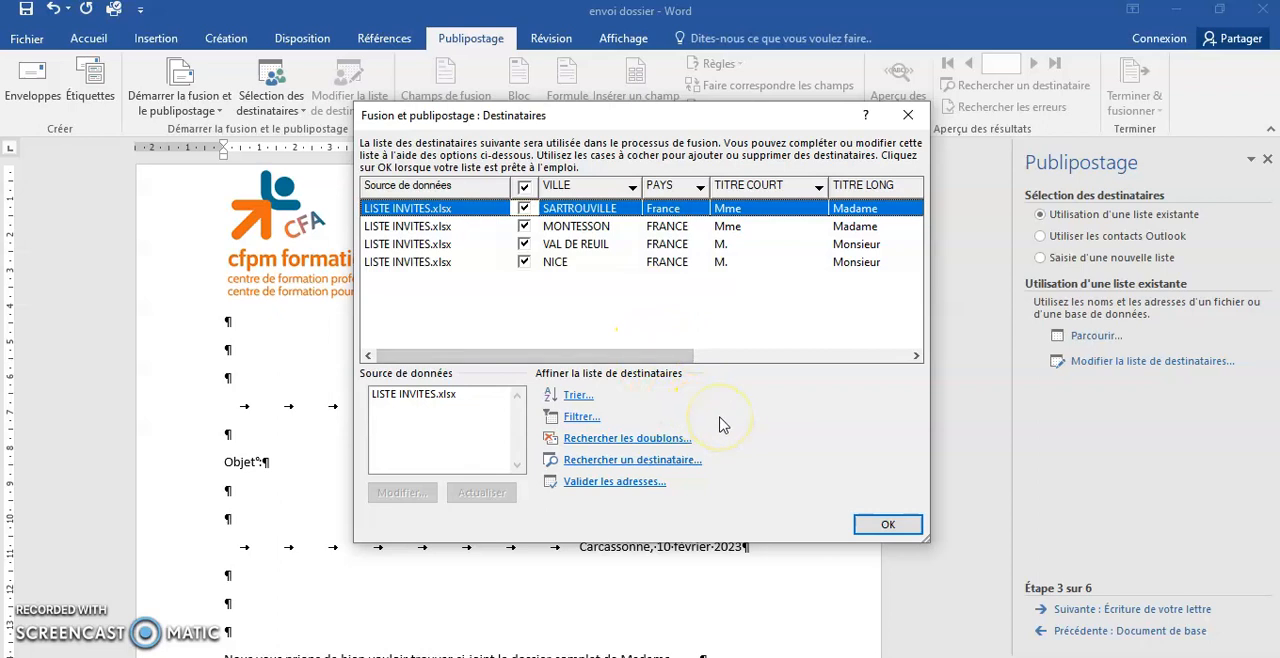
pyautogui.click(887, 524)
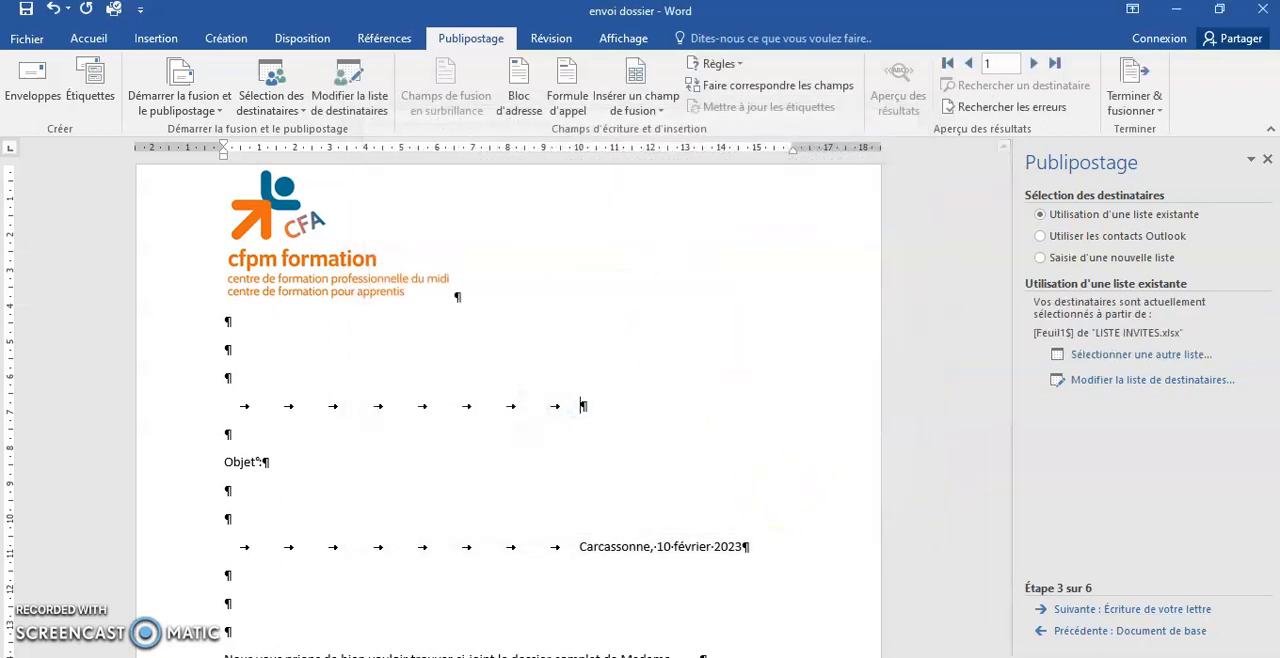
# - Proceed to writing the letter and insert the TITRE COURT merge field on the recipient line
pyautogui.click(1132, 612)
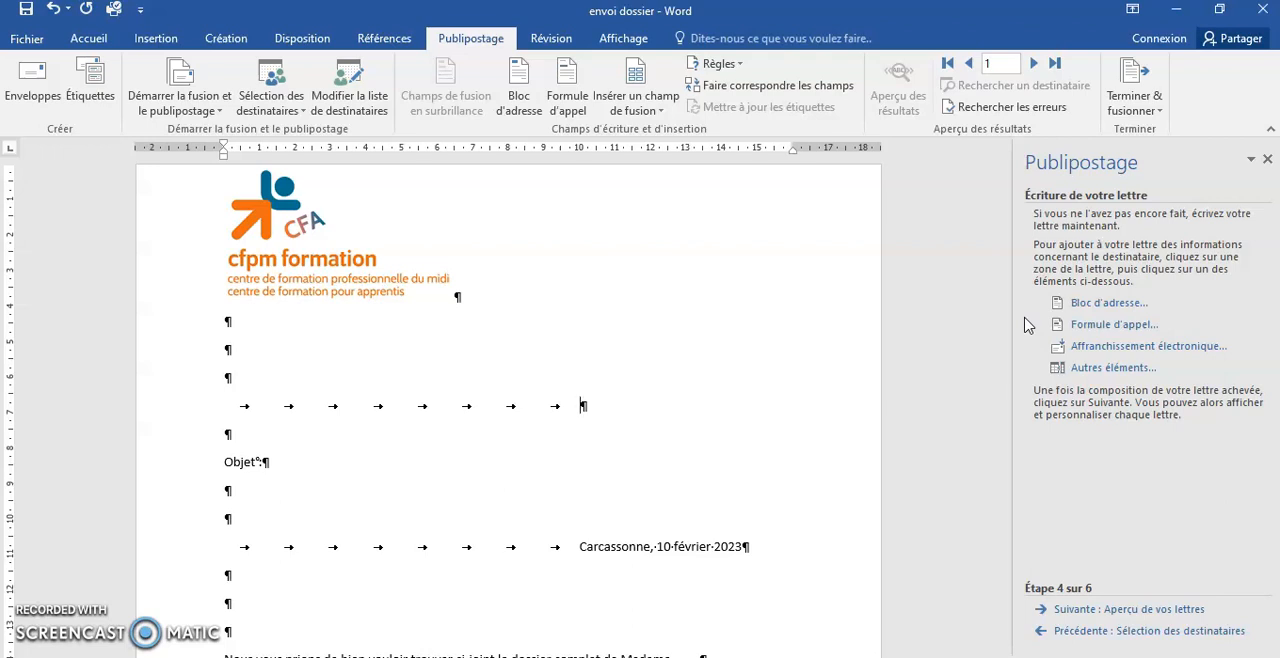
pyautogui.click(1100, 370)
pyautogui.click(1100, 370)
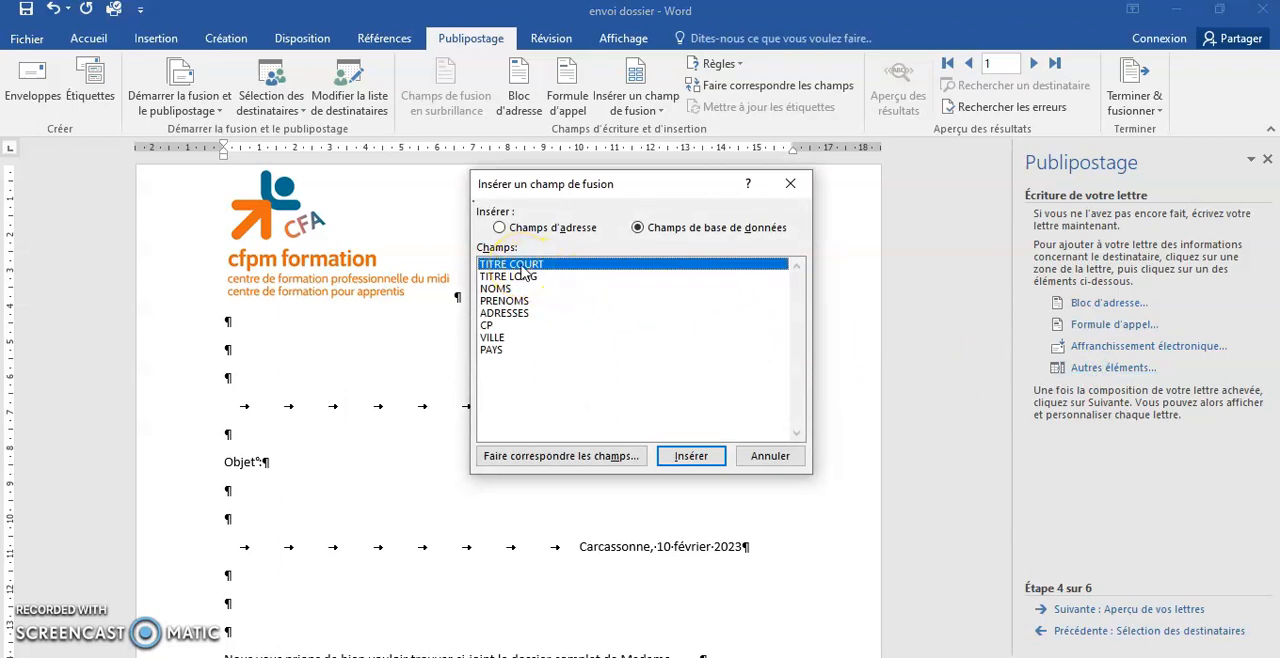
pyautogui.doubleClick(521, 267)
pyautogui.click(769, 455)
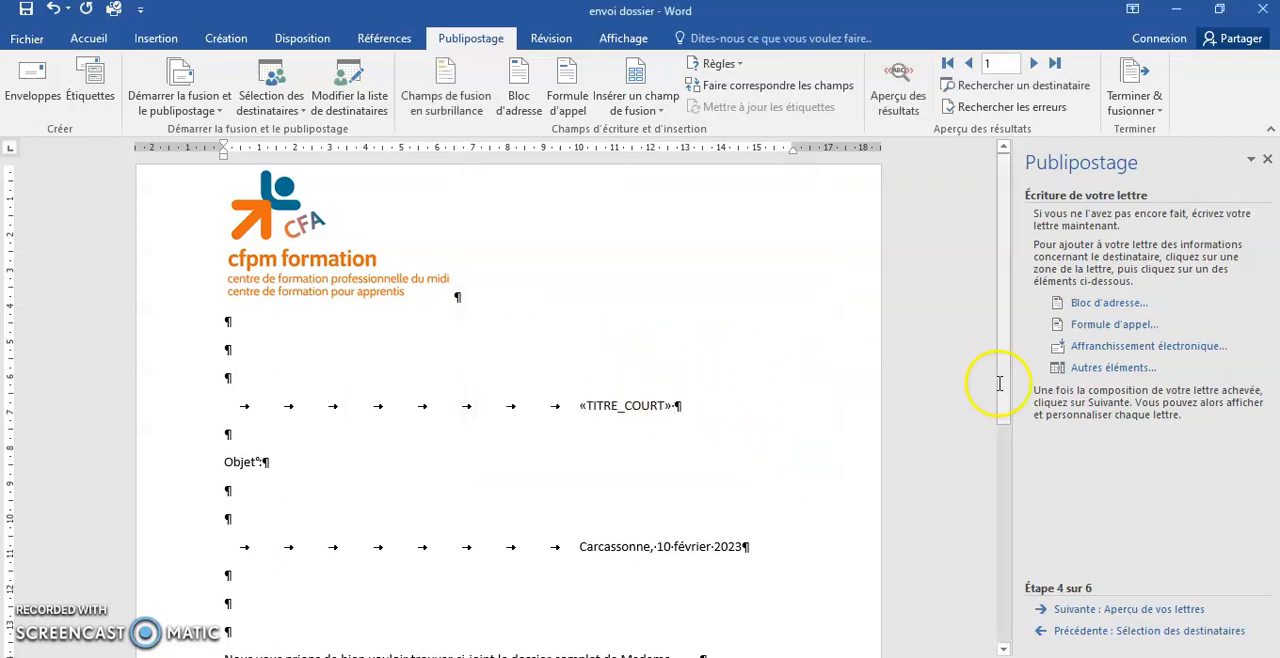
# - Insert the NOMS and PRENOMS merge fields after TITRE_COURT on the recipient line
pyautogui.click(1116, 368)
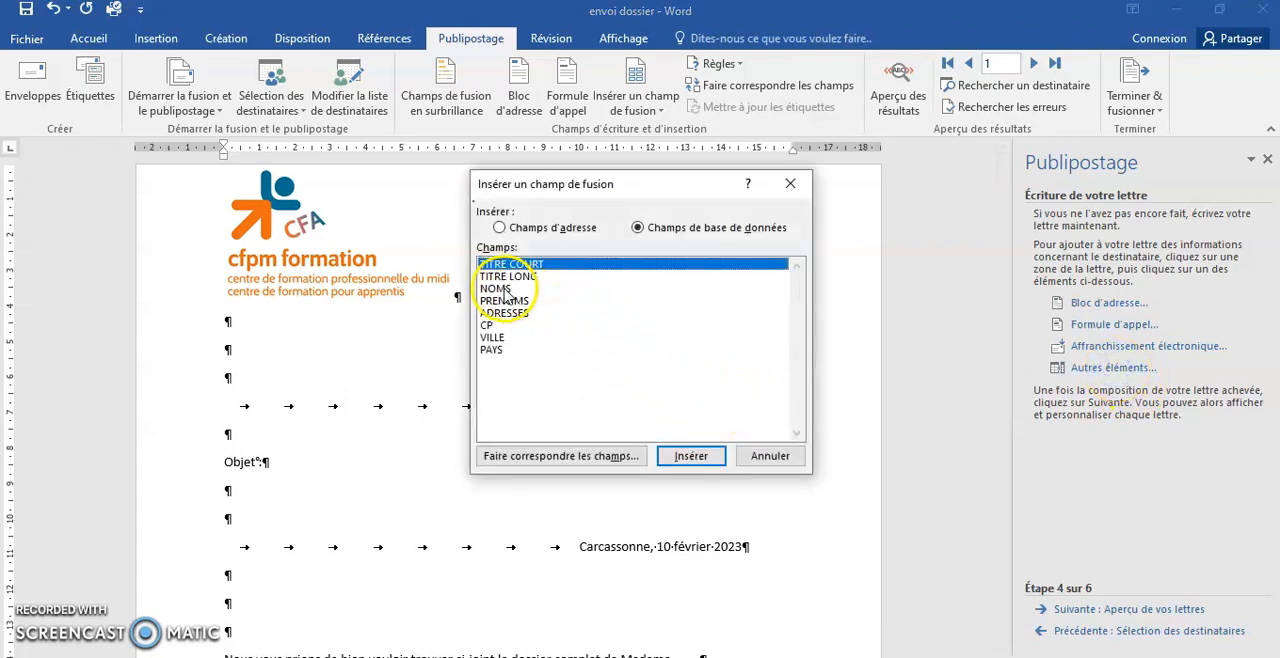
pyautogui.doubleClick(503, 290)
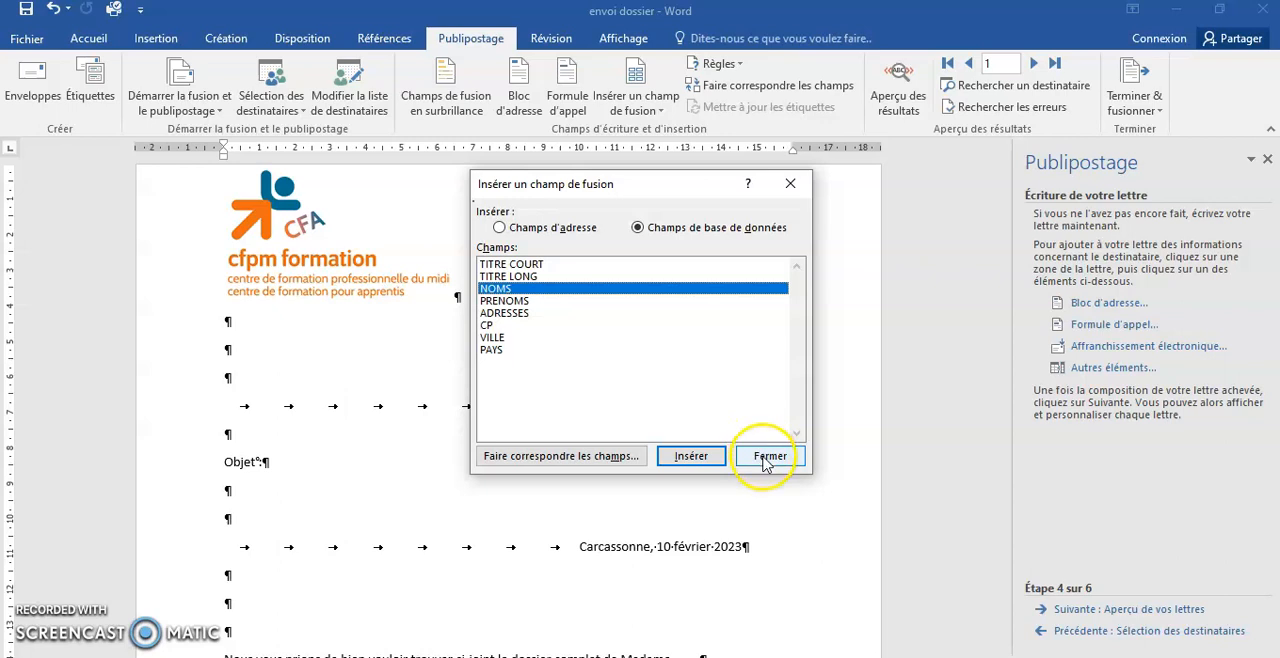
pyautogui.click(766, 460)
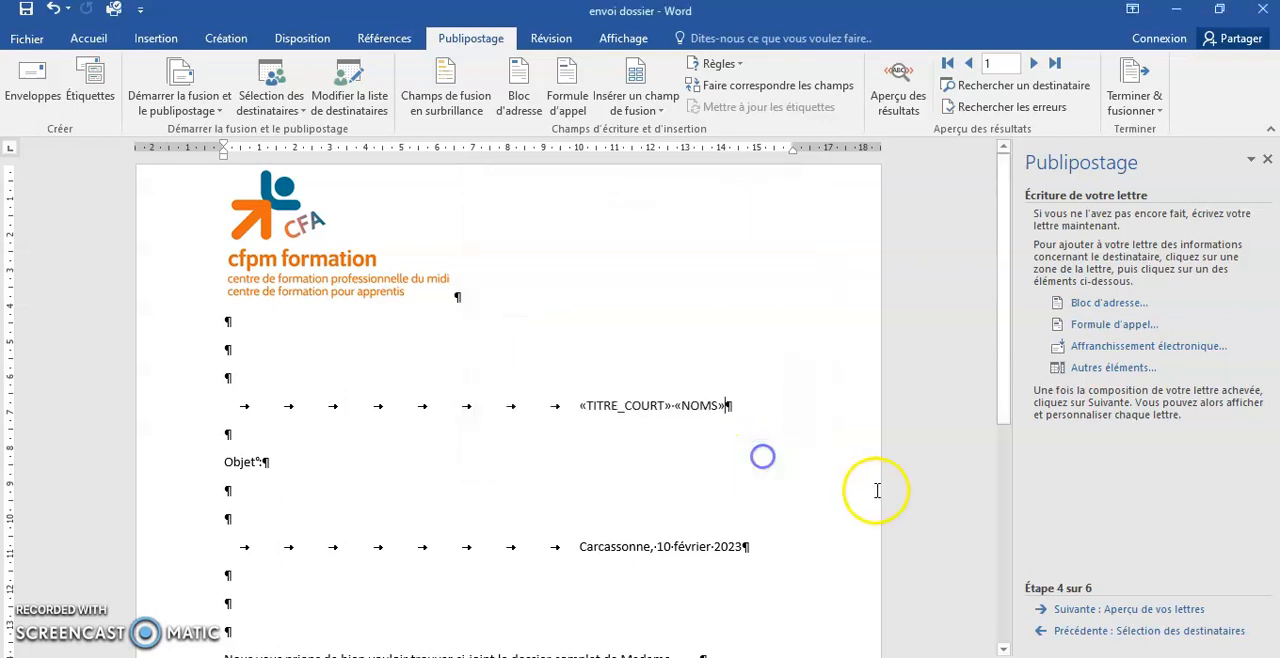
pyautogui.click(1085, 368)
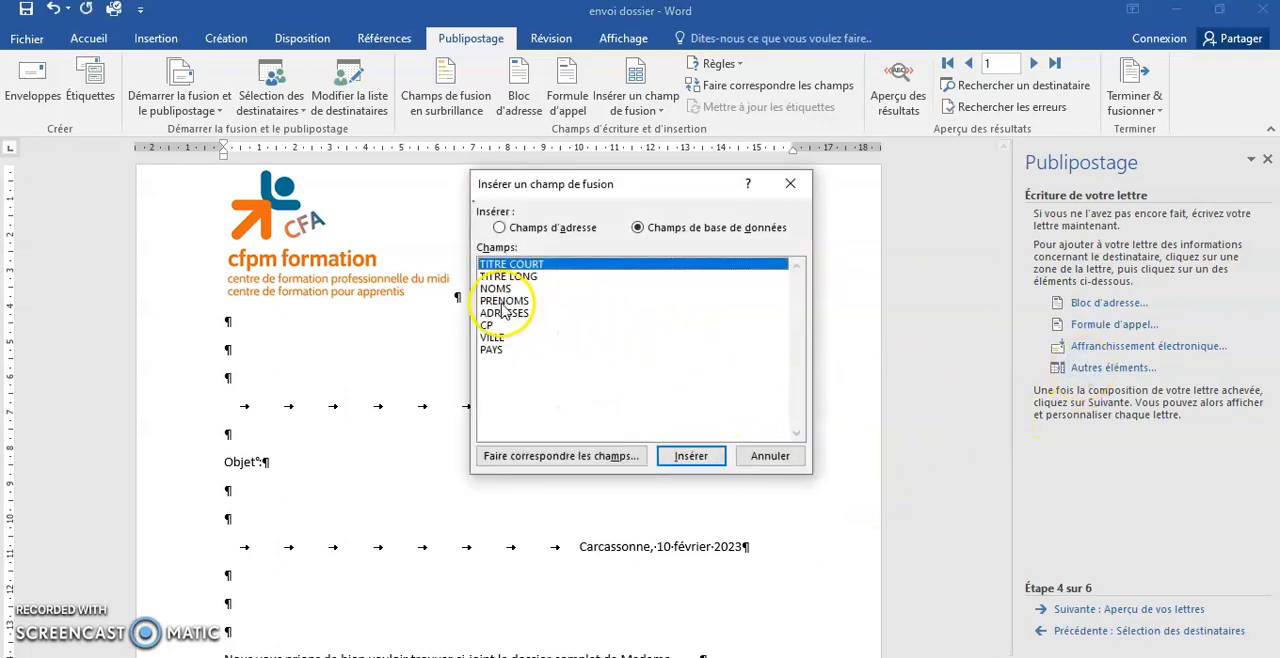
pyautogui.doubleClick(503, 301)
pyautogui.click(770, 456)
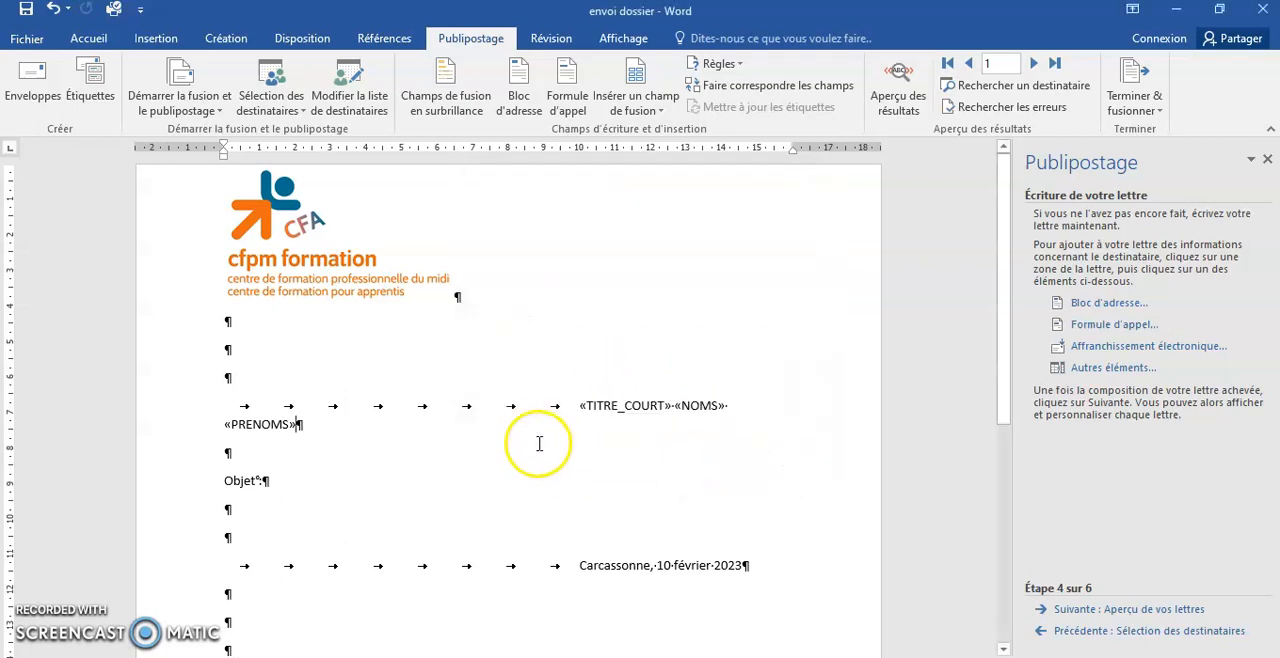
# - Remove one tab before the recipient merge fields, the Carcassonne date line and the signature line to keep them aligned
pyautogui.click(501, 406)
pyautogui.press('Delete')
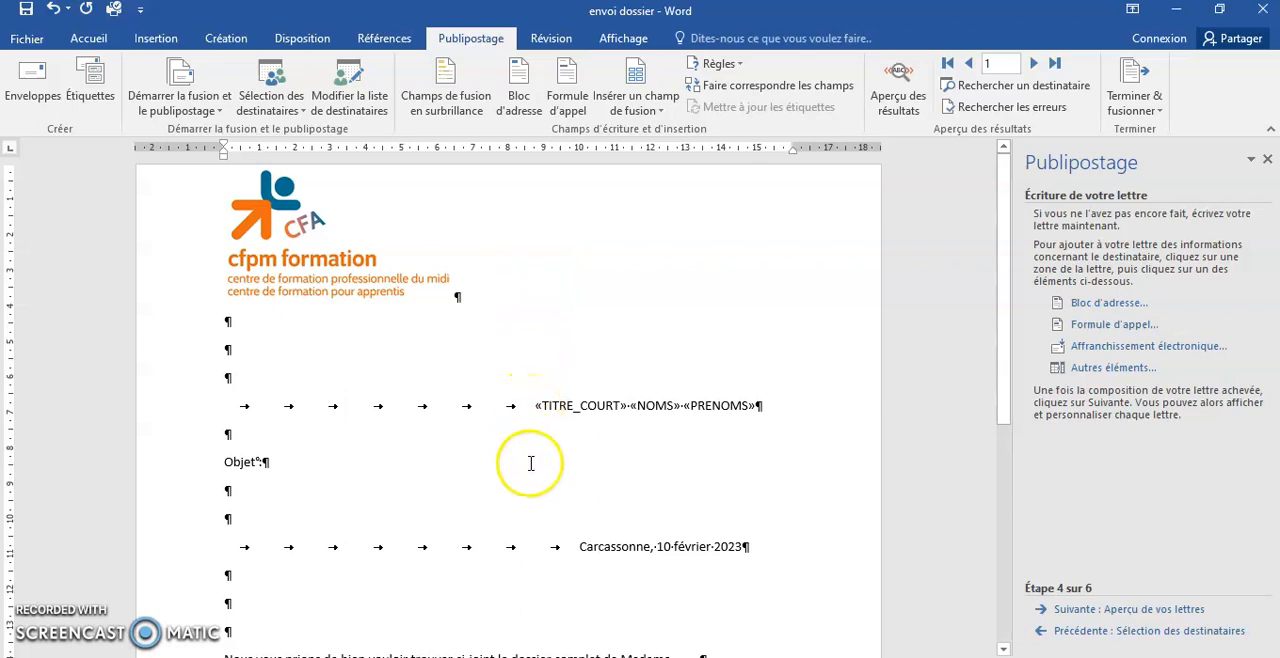
pyautogui.click(522, 545)
pyautogui.press('BackSpace')
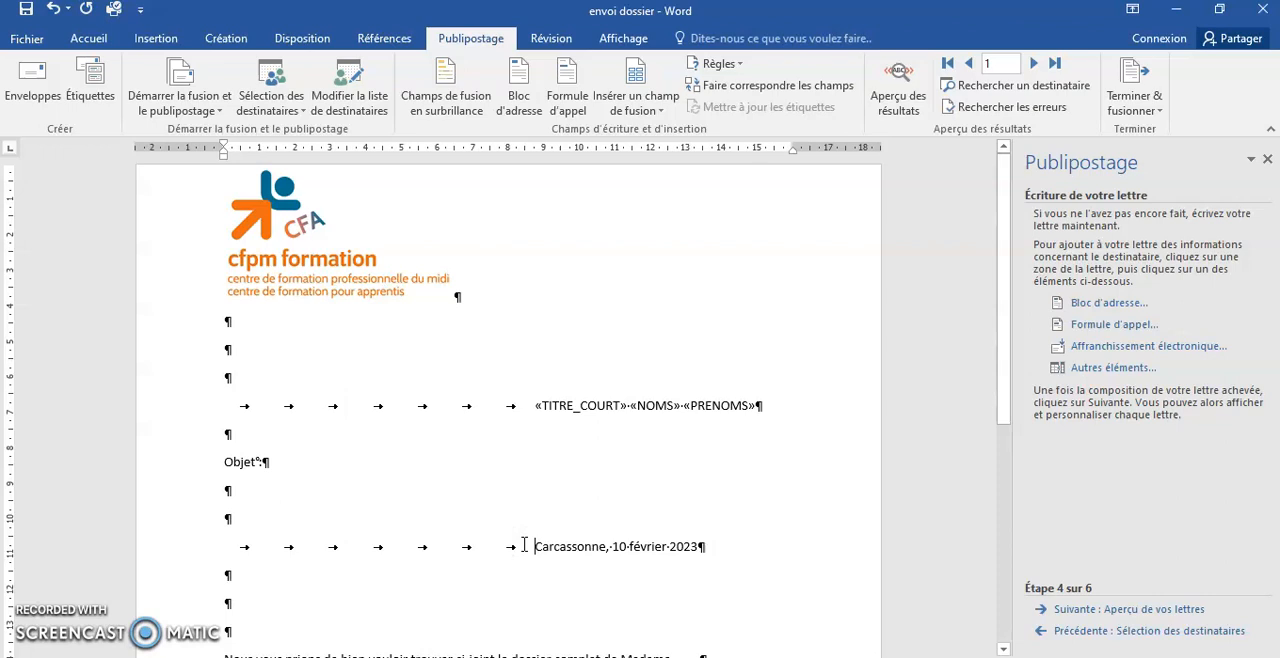
pyautogui.scroll(-5, 524, 550)
pyautogui.click(532, 568)
pyautogui.press('BackSpace')
pyautogui.scroll(4, 523, 480)
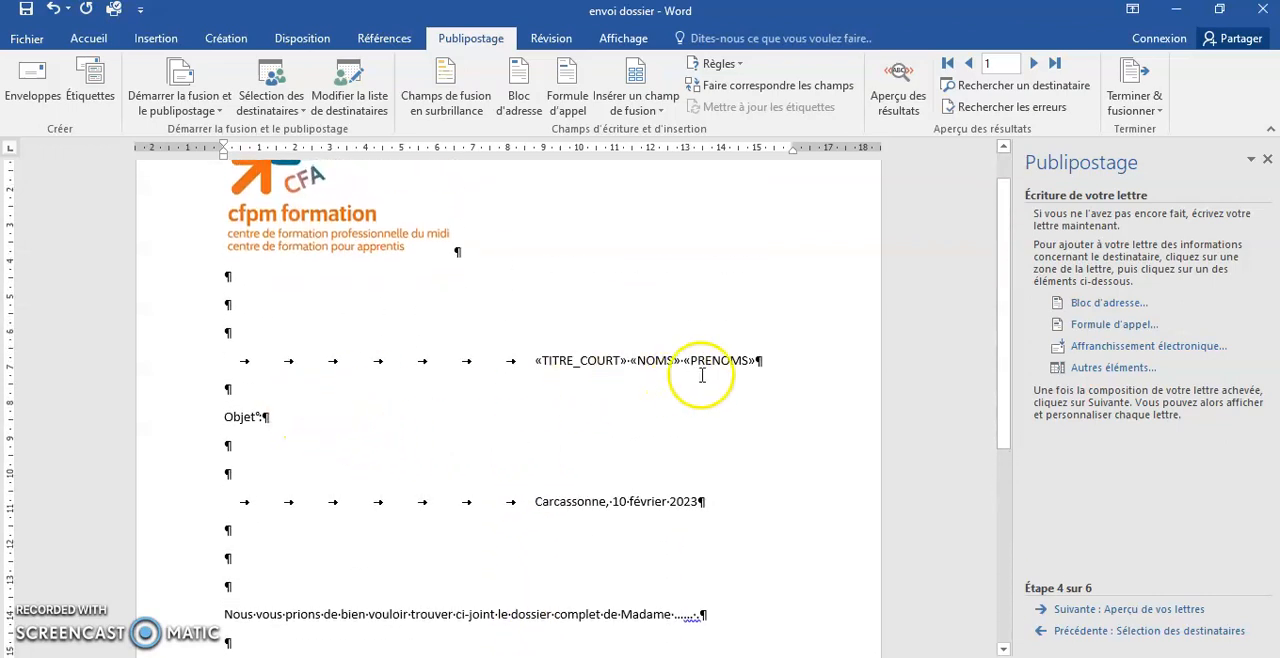
# - Insert the ADRESSES merge field on a new line below the recipient's name, tabbed to the same alignment
pyautogui.click(762, 360)
pyautogui.press('Return')
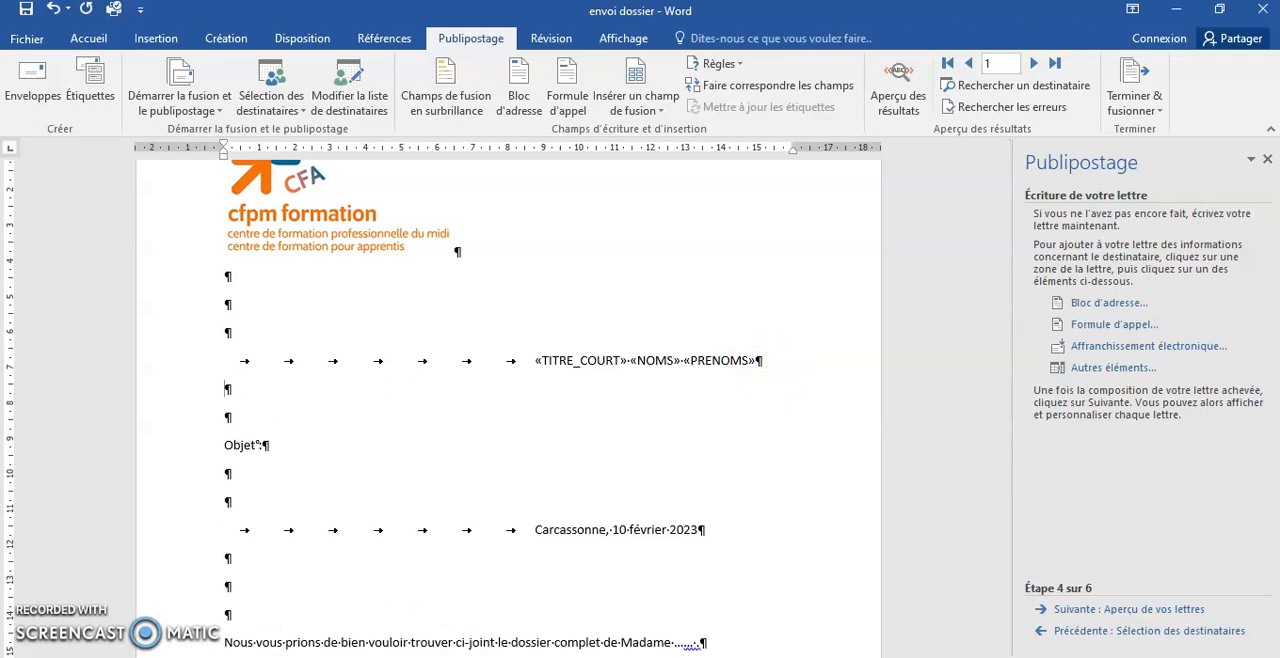
pyautogui.press('Tab')
pyautogui.press('Tab')
pyautogui.click(1100, 367)
pyautogui.doubleClick(505, 313)
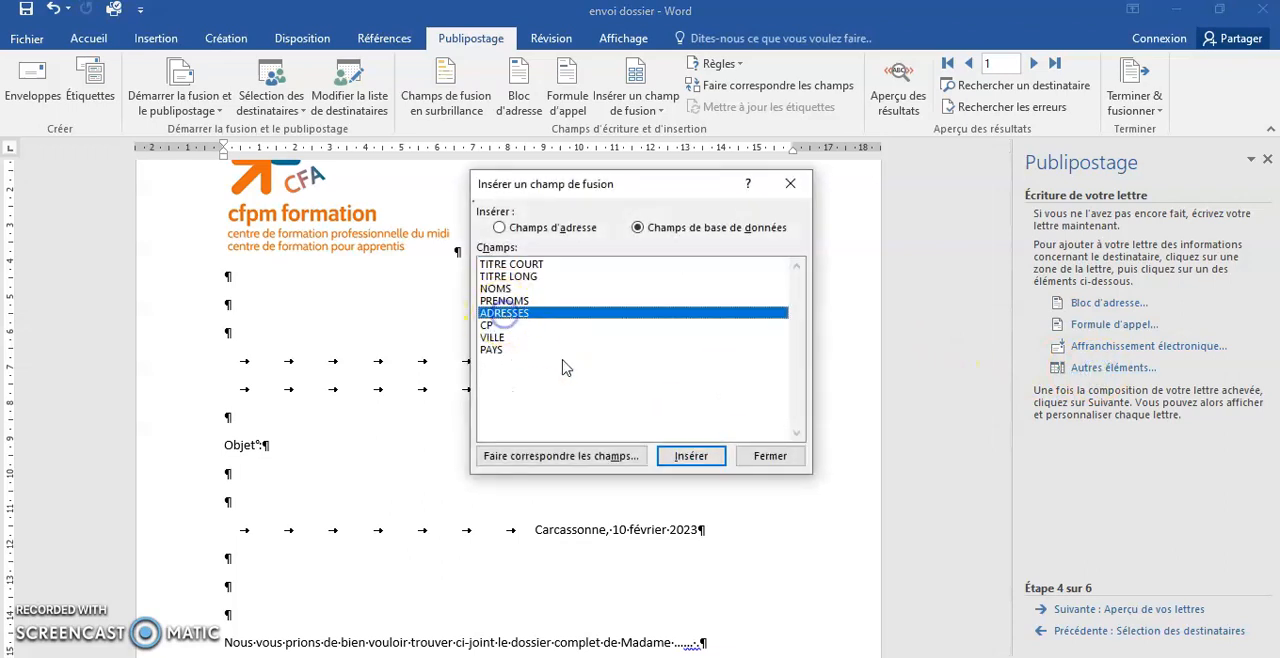
pyautogui.click(768, 456)
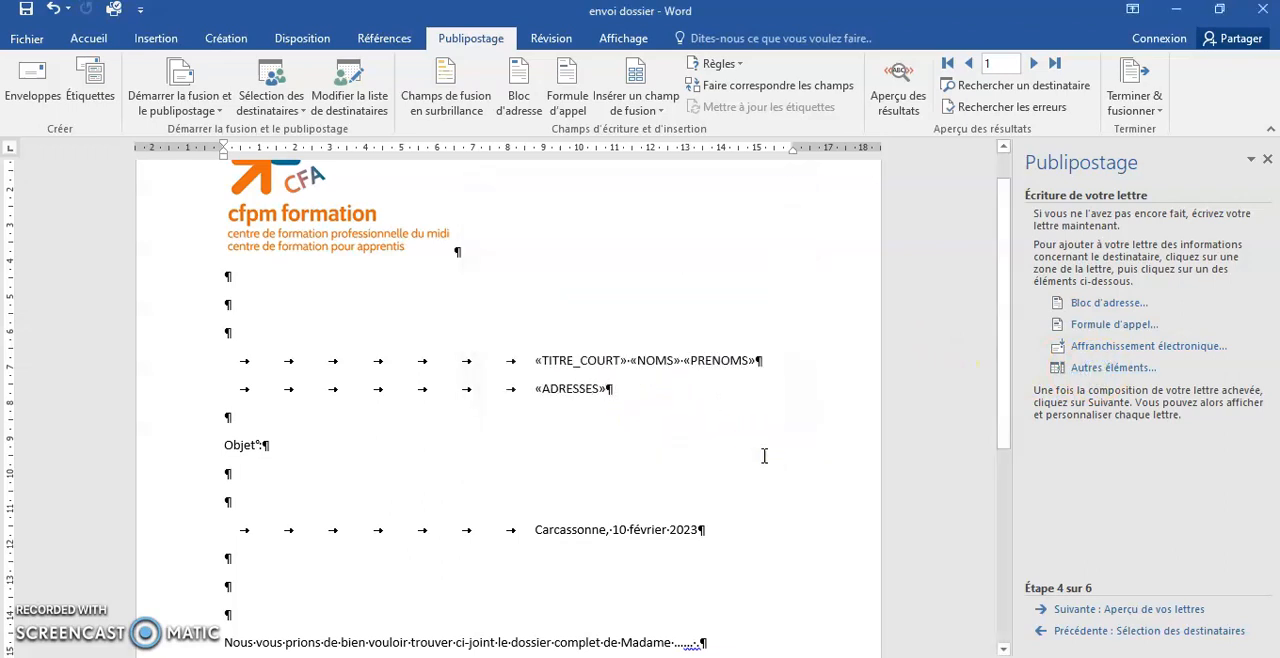
# - Insert the CP and VILLE merge fields side by side on a new aligned line below ADRESSES
pyautogui.press('Return')
pyautogui.press('Tab')
pyautogui.press('Tab')
pyautogui.press('Tab')
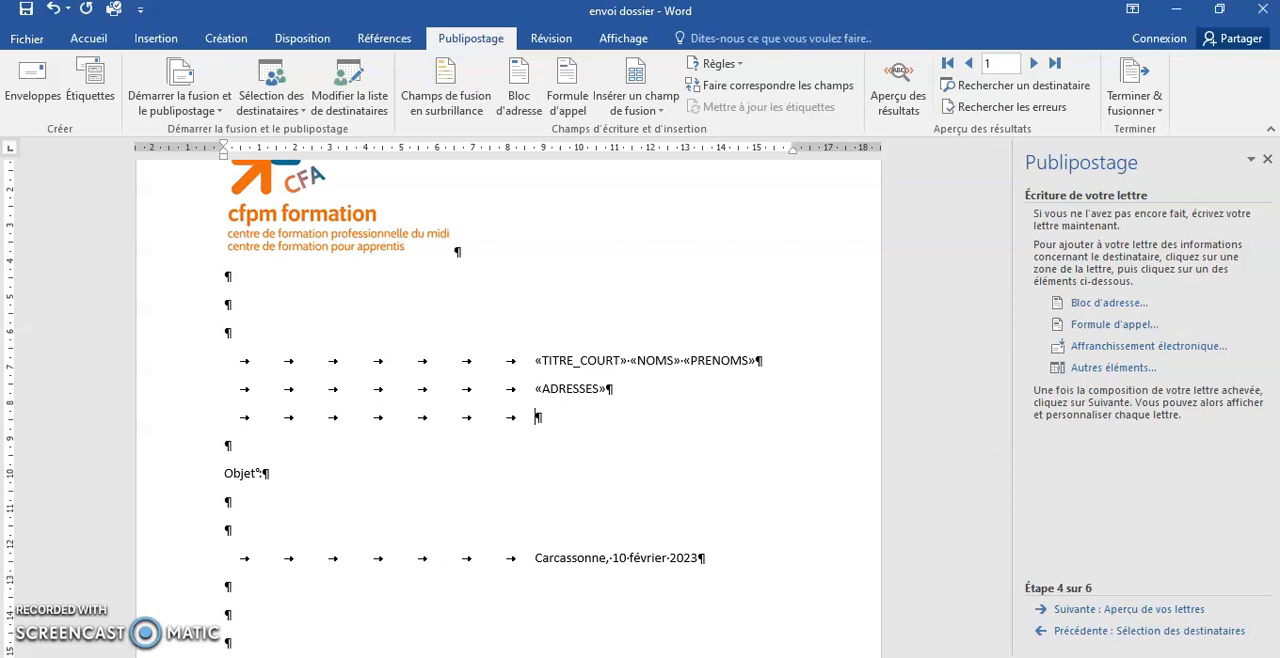
pyautogui.click(1112, 367)
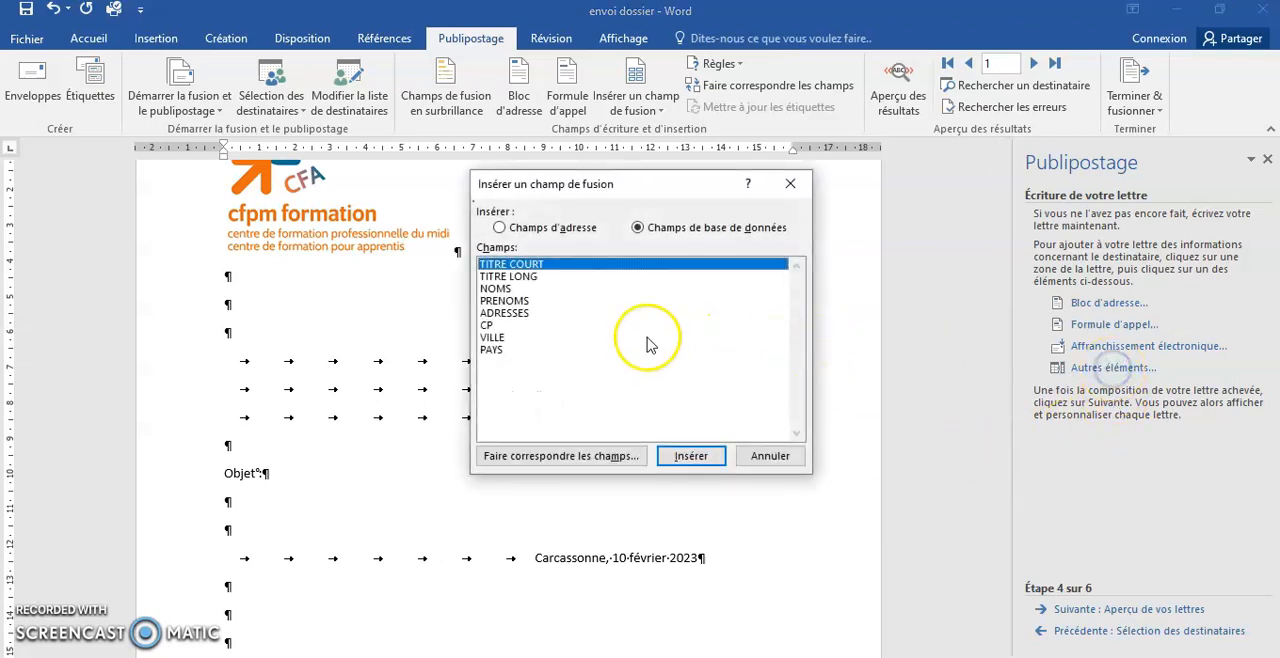
pyautogui.click(487, 325)
pyautogui.click(690, 456)
pyautogui.click(768, 456)
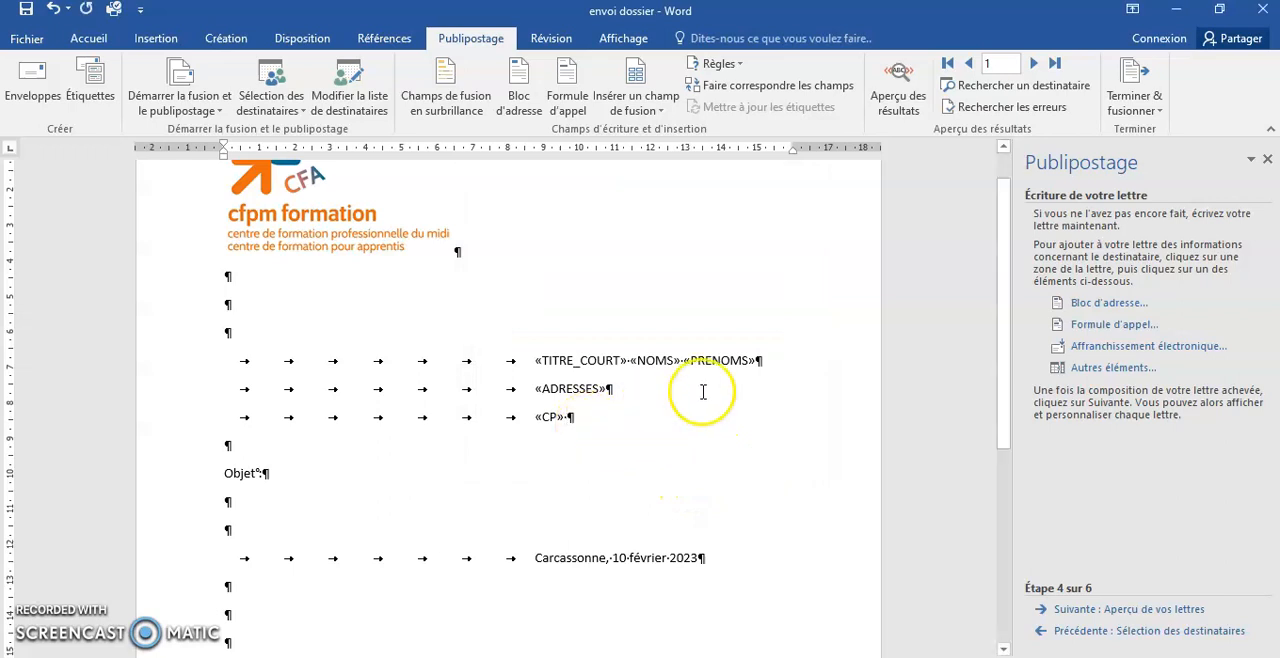
pyautogui.click(1090, 368)
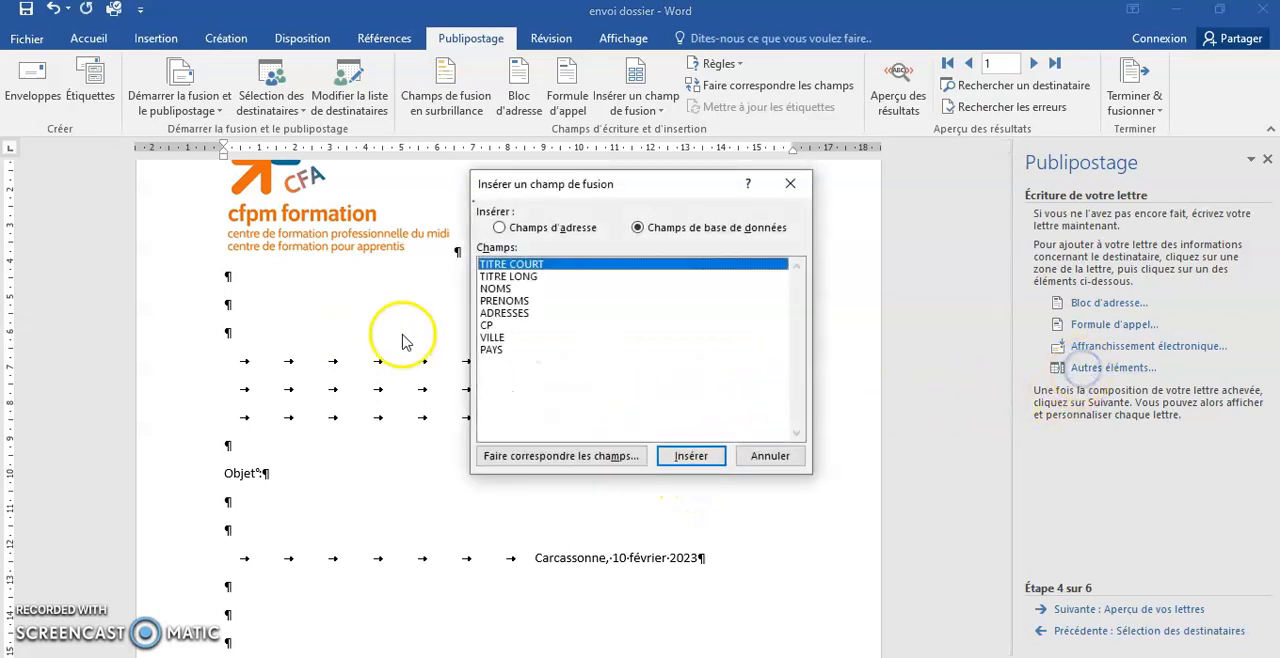
pyautogui.click(495, 337)
pyautogui.click(690, 456)
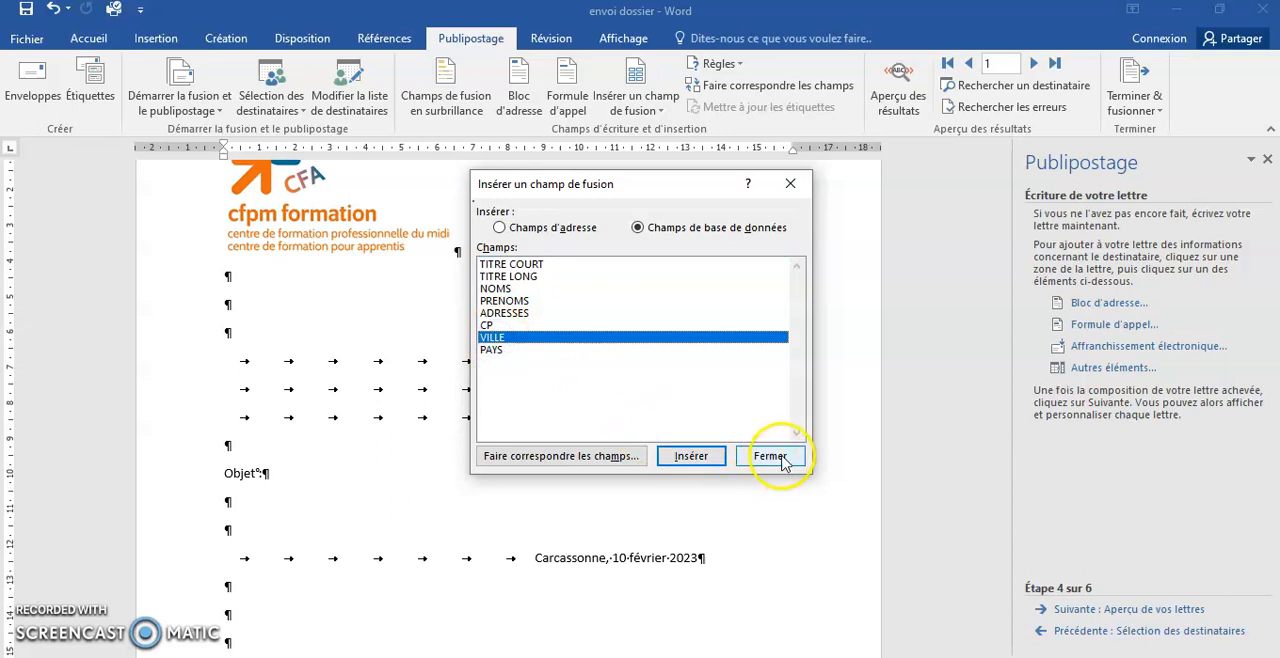
pyautogui.click(772, 456)
# - Insert the PAYS merge field on a new line below CP and VILLE, tabbed to the same alignment
pyautogui.press('Return')
pyautogui.press('Tab')
pyautogui.press('Tab')
pyautogui.press('Tab')
pyautogui.press('Tab')
pyautogui.press('Tab')
pyautogui.press('Tab')
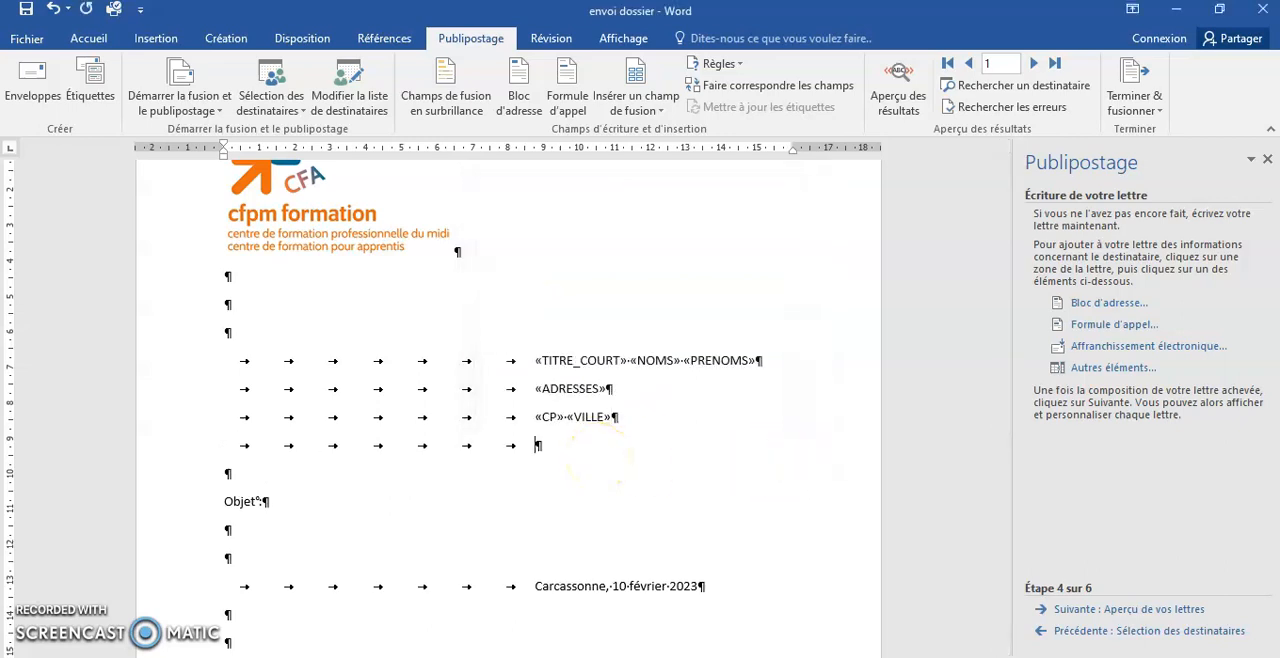
pyautogui.click(1110, 367)
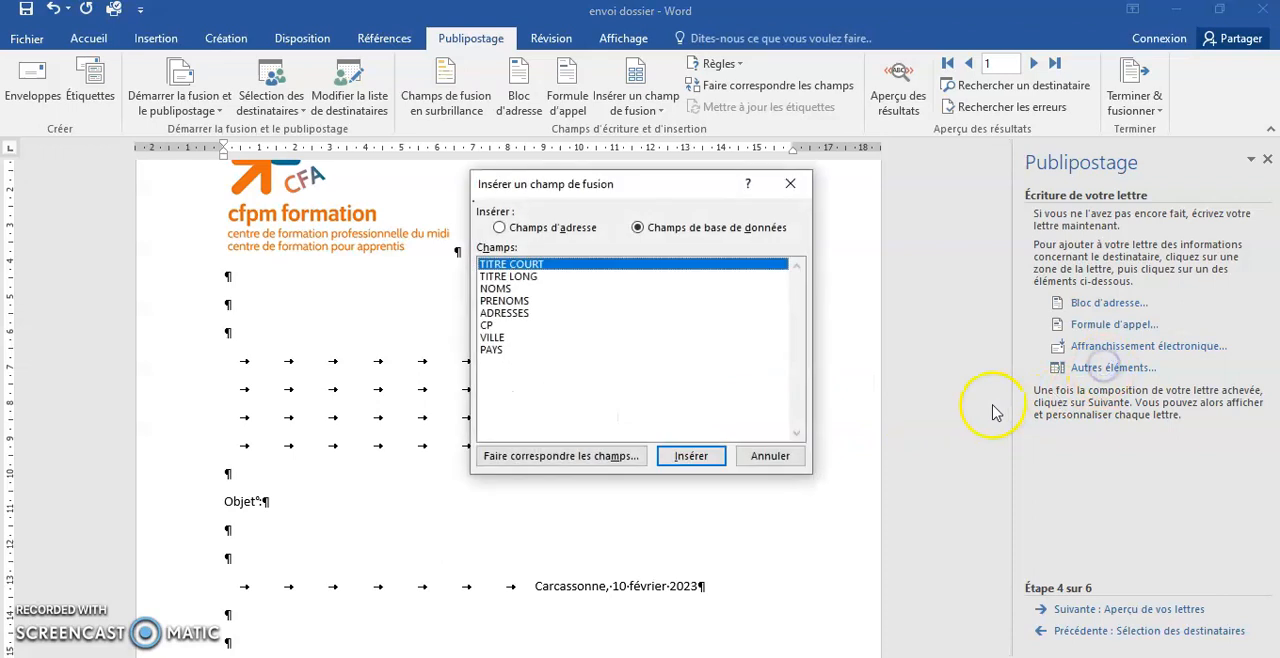
pyautogui.doubleClick(491, 349)
pyautogui.click(765, 455)
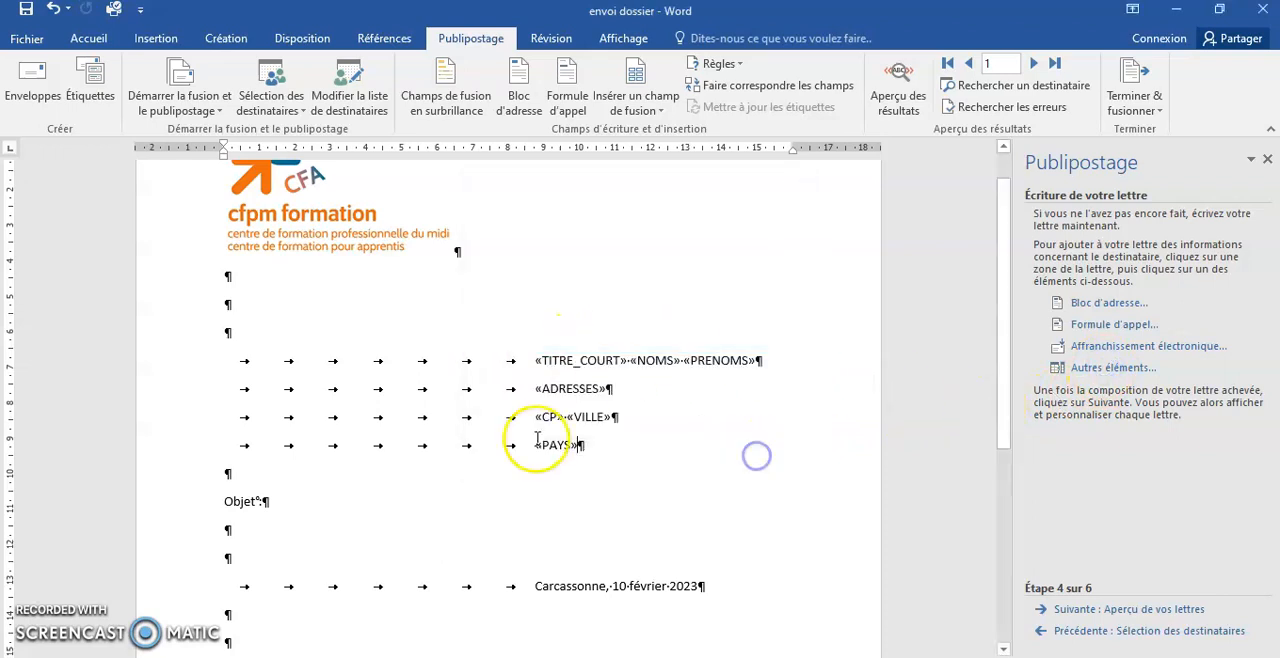
# - Complete the Objet line with "invitation anniversaire 20 ans"
pyautogui.scroll(-3, 317, 377)
pyautogui.click(275, 366)
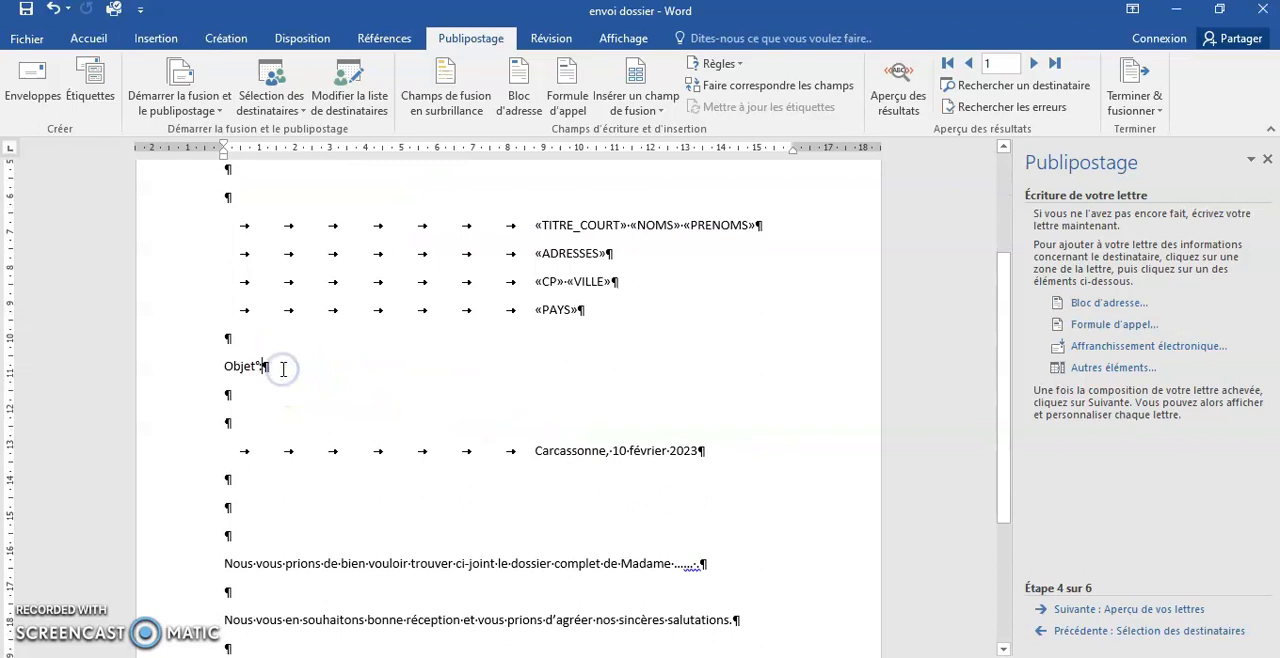
pyautogui.write('invitation anniv')
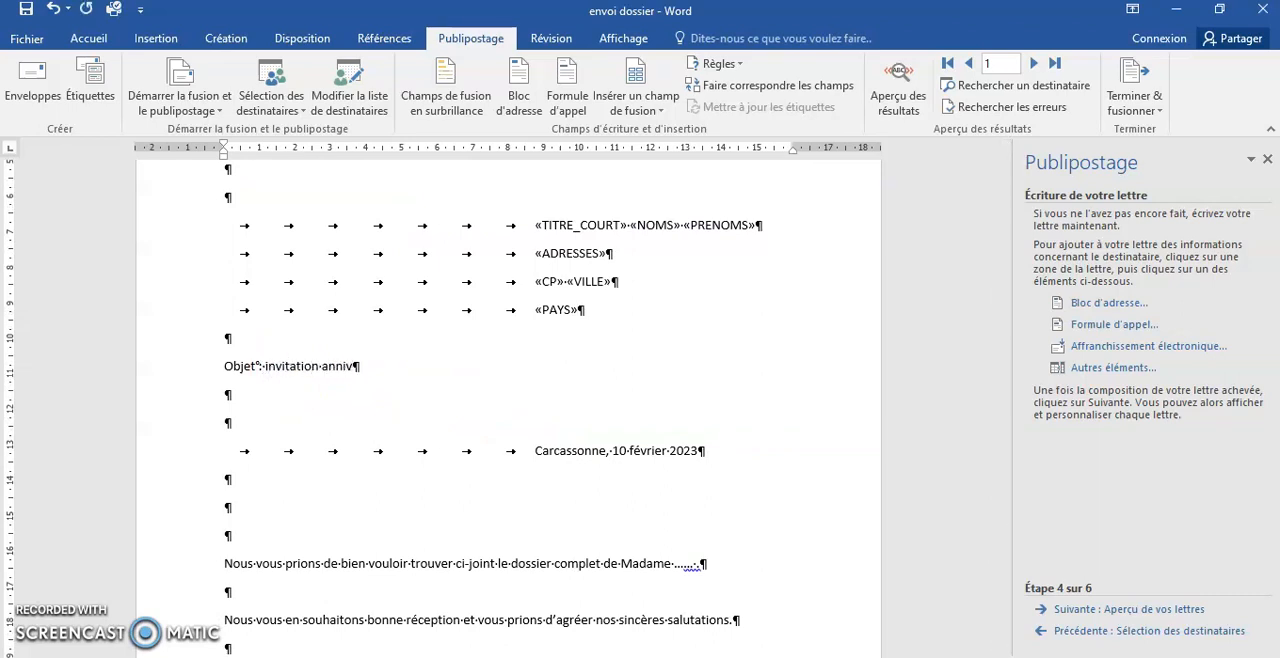
pyautogui.write('ersaire 20 ans')
# - Insert the TITRE LONG merge field followed by a comma as the salutation on the empty line above the letter body
pyautogui.scroll(-3, 271, 443)
pyautogui.click(249, 400)
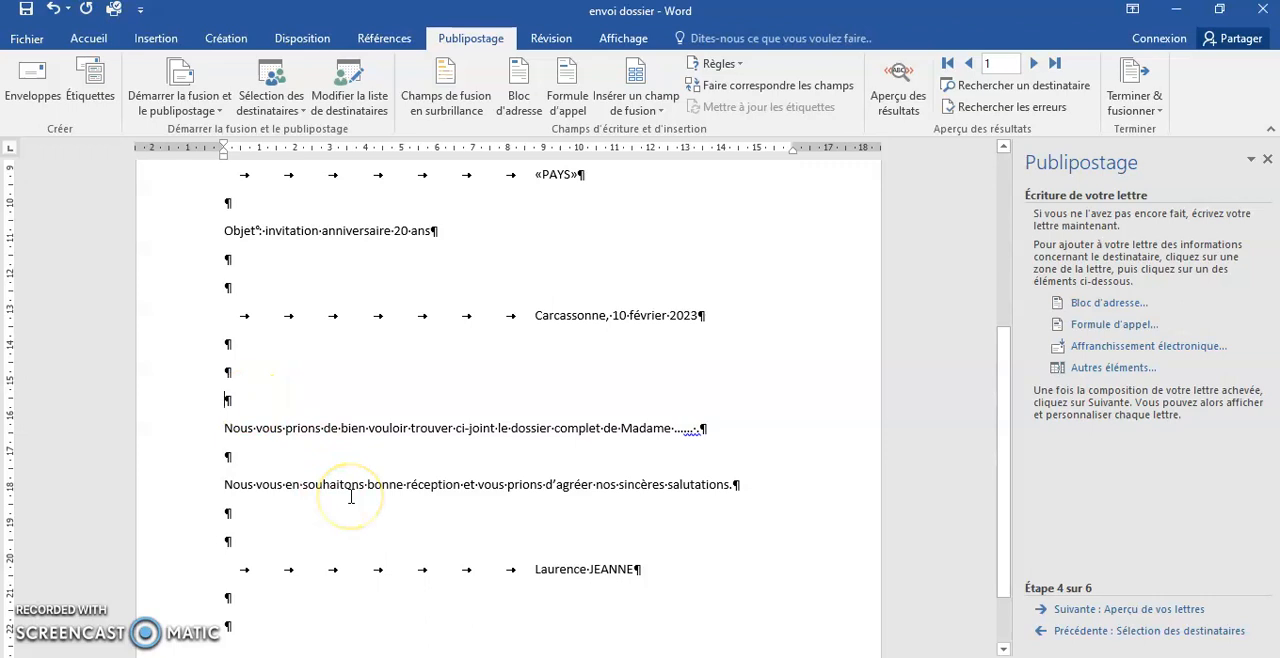
pyautogui.click(1098, 367)
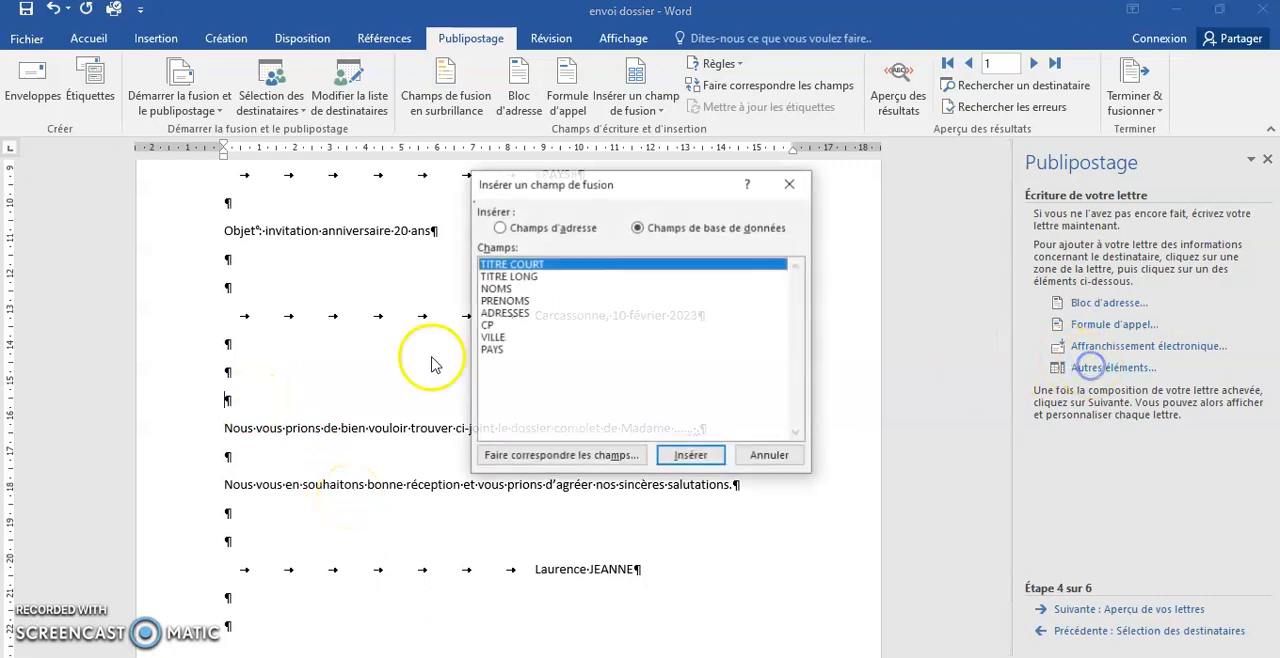
pyautogui.doubleClick(500, 277)
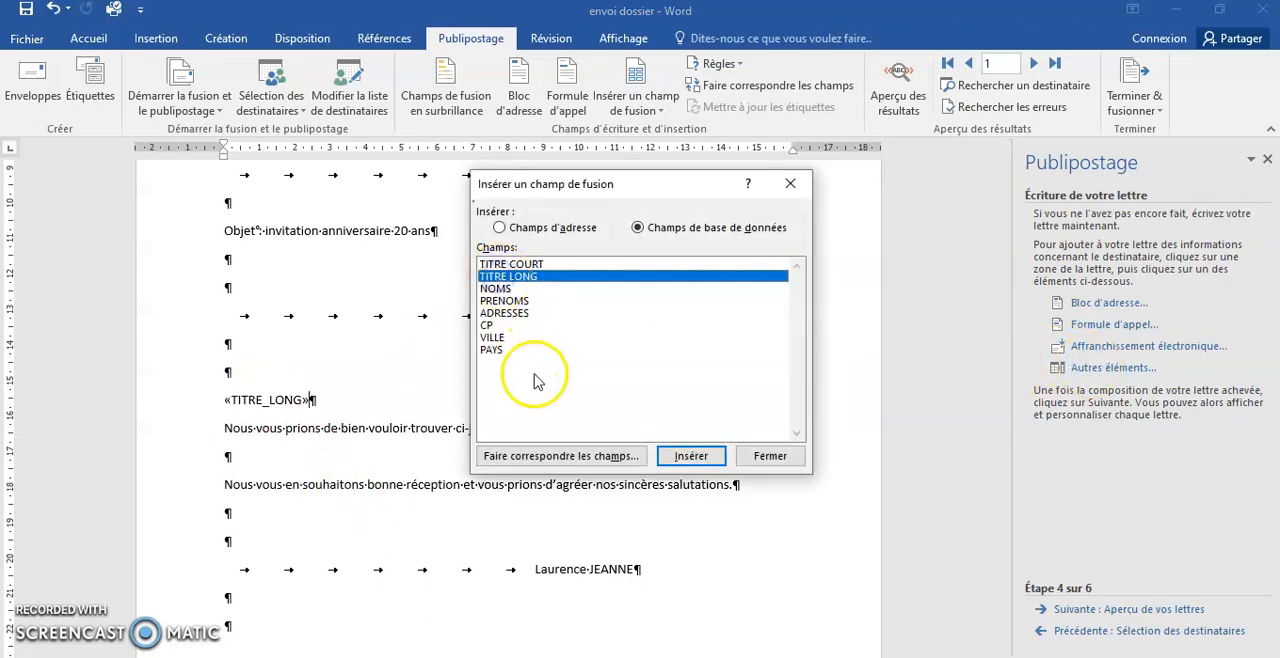
pyautogui.click(768, 456)
pyautogui.write(',')
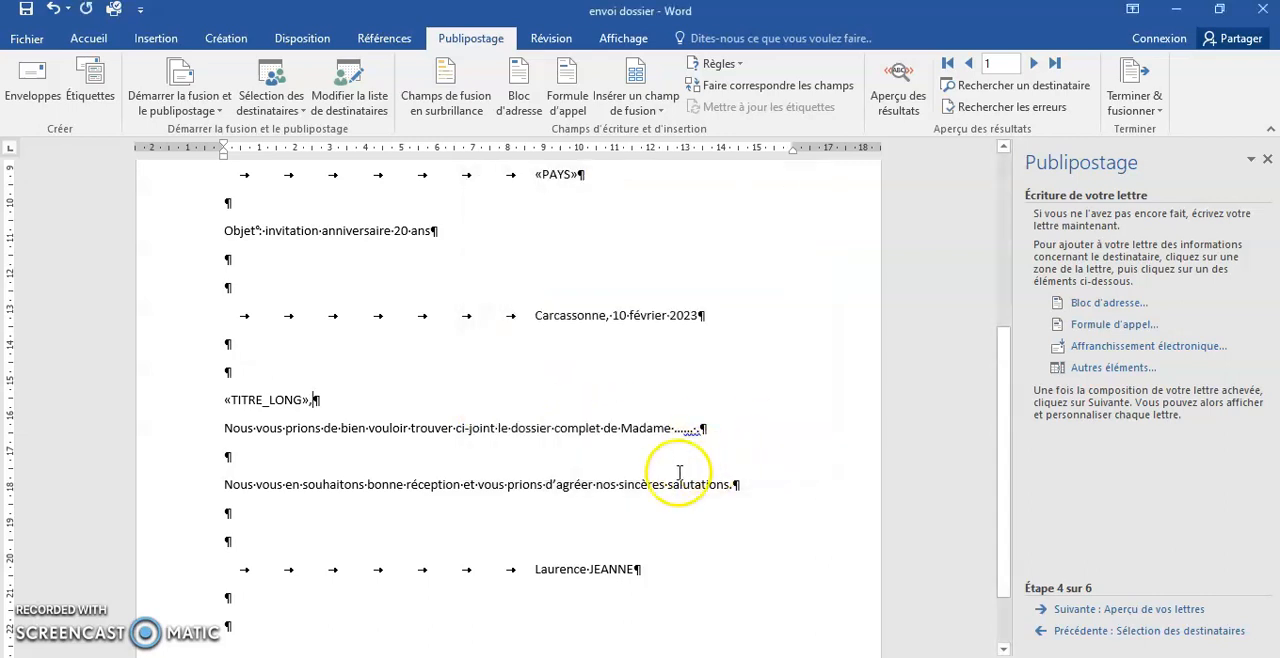
# - Insert the TITRE LONG merge field between commas after "d'agréer" in the closing sentence
pyautogui.click(591, 485)
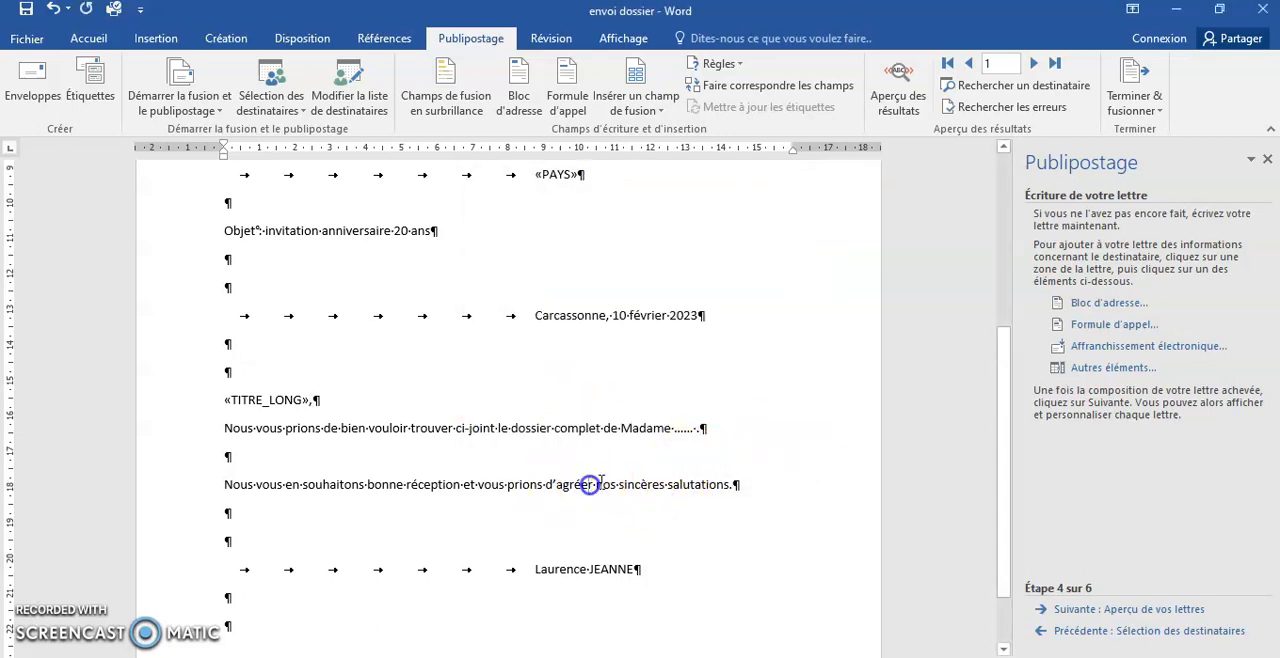
pyautogui.write(',')
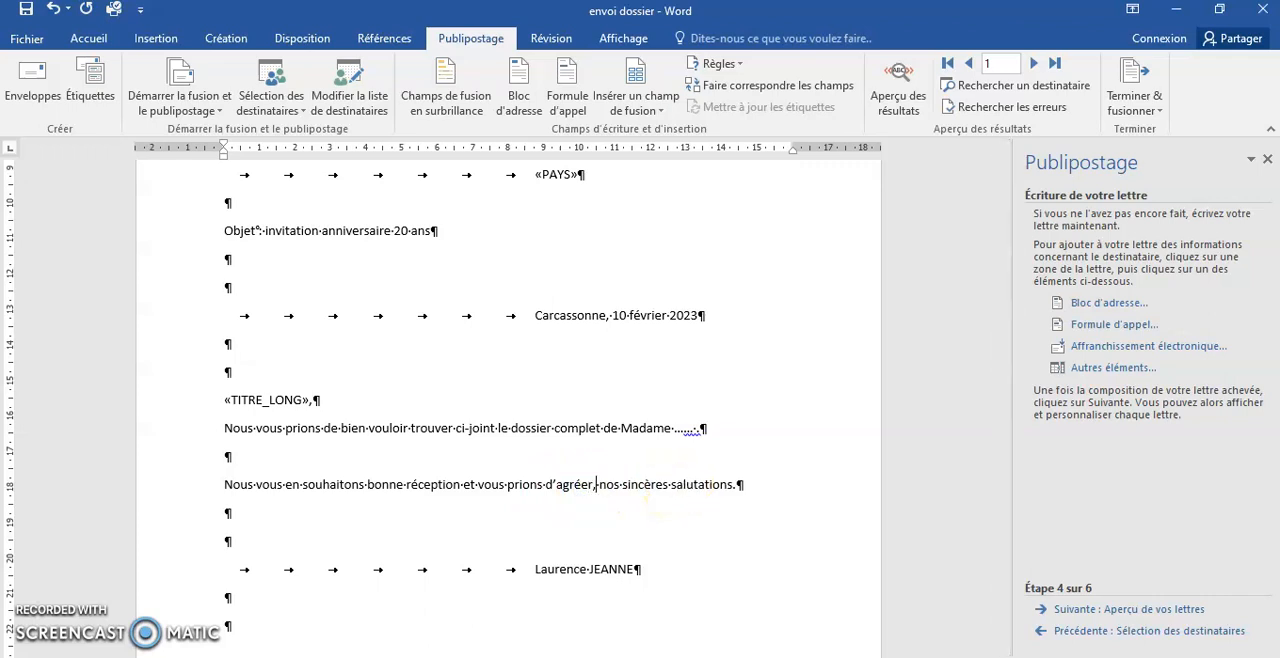
pyautogui.click(1113, 367)
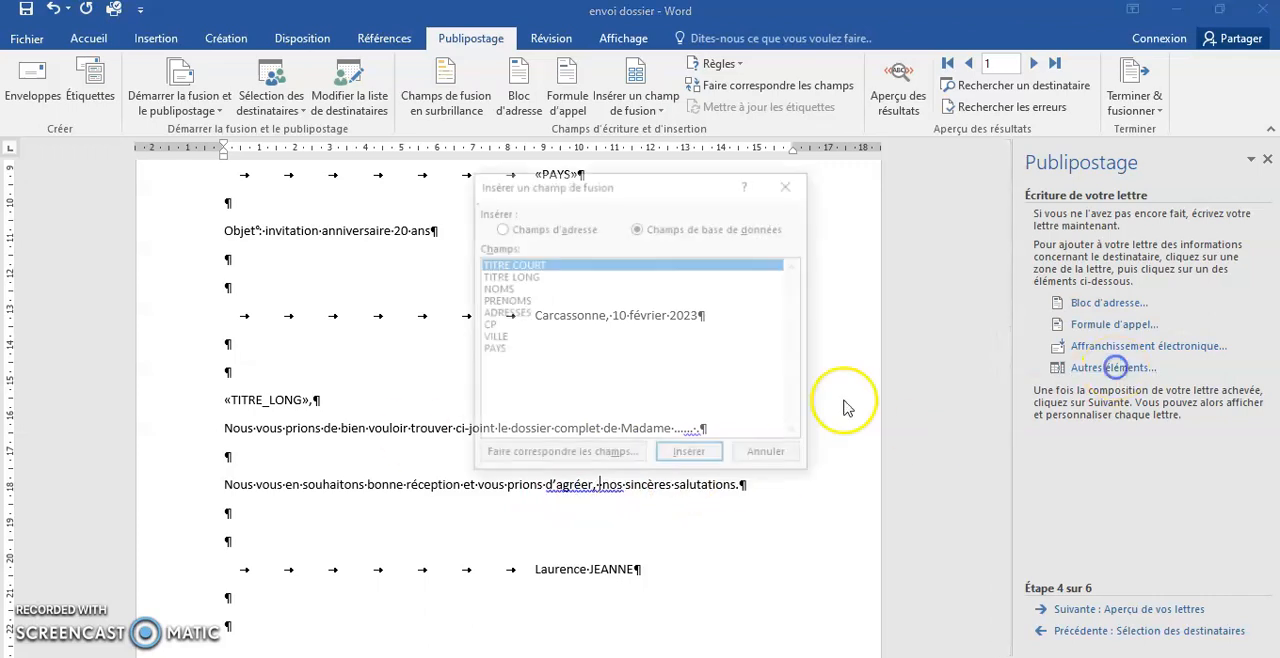
pyautogui.click(508, 276)
pyautogui.click(690, 455)
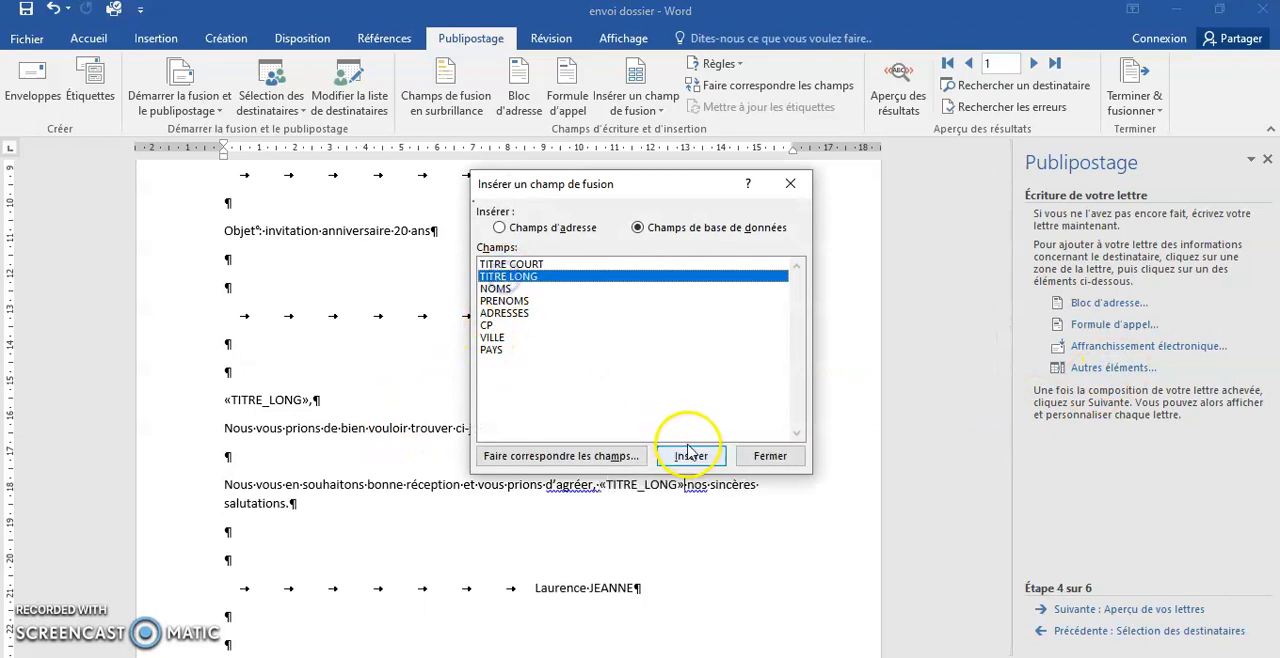
pyautogui.click(769, 455)
pyautogui.write(',')
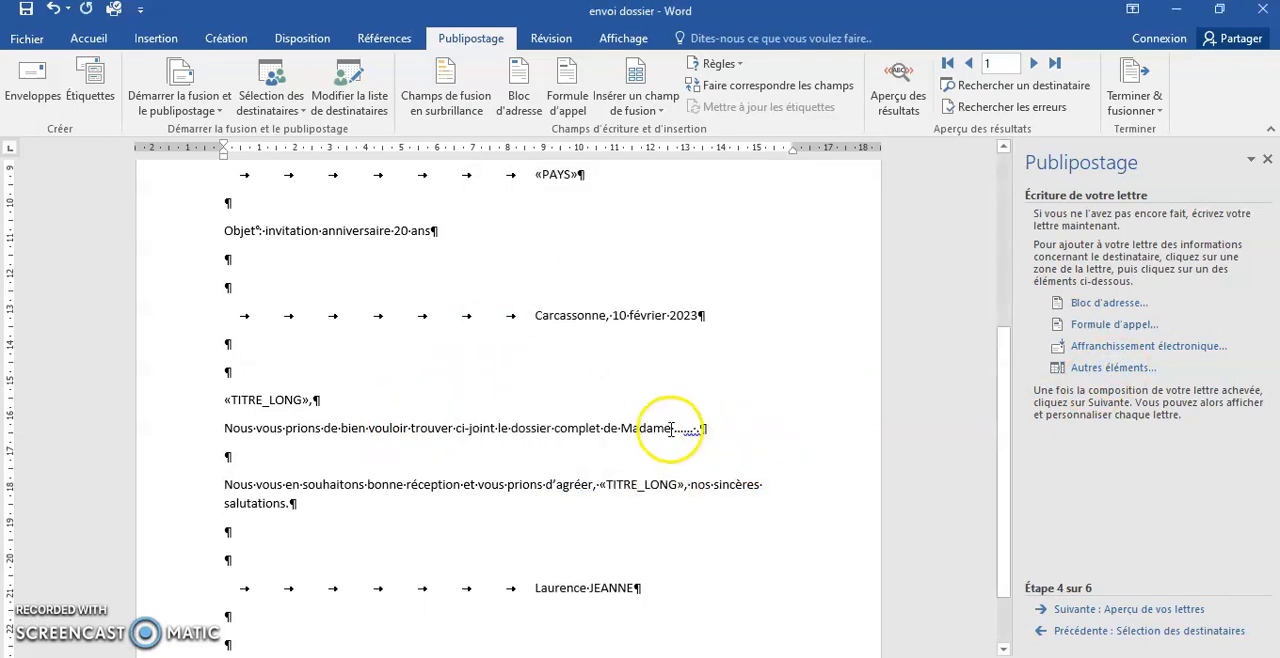
# - Replace the sentence about the dossier with "Nous avons le plaisir de vous convier à fêter avec tous nos partenaires les 20 ans de notre entreprise."
pyautogui.click(192, 431)
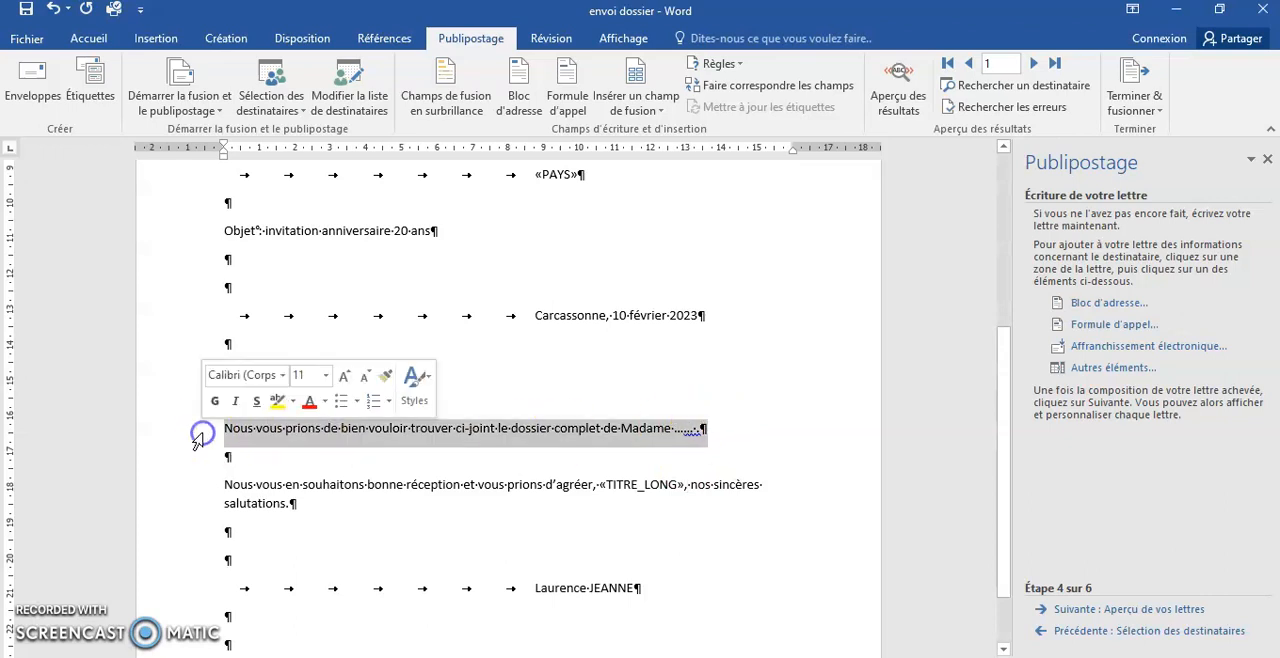
pyautogui.write('Nous avons le')
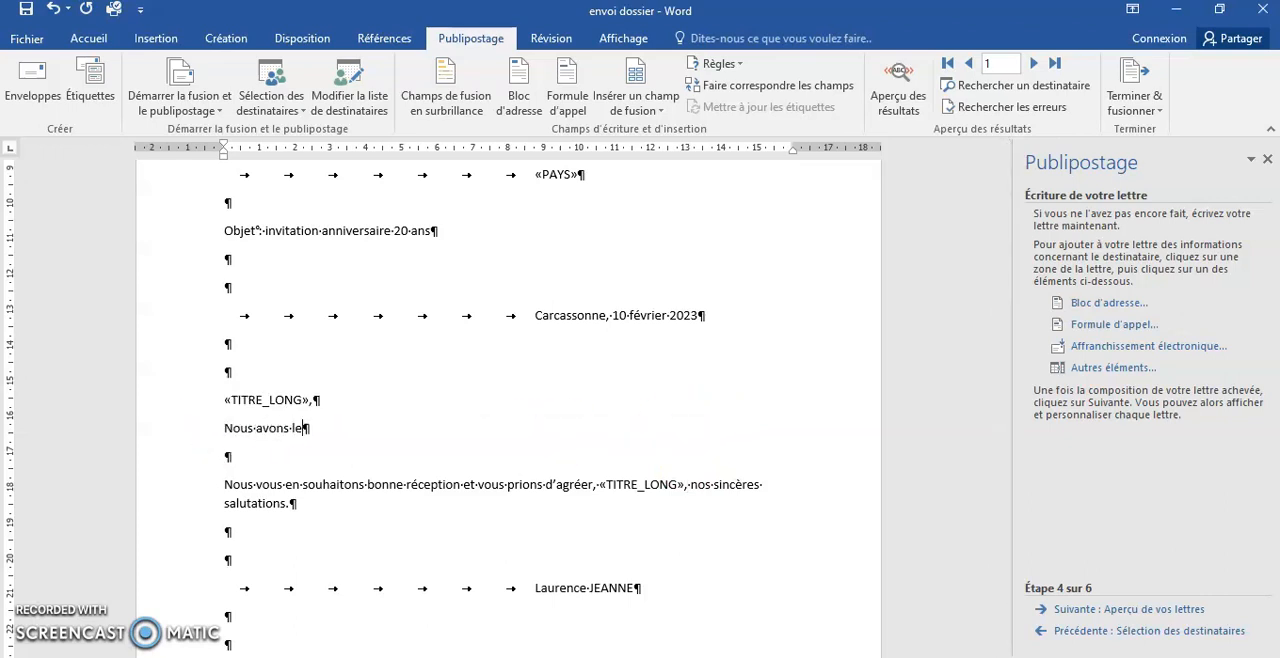
pyautogui.write(' plaisir de vous convier à fêter avec tous nos partenai')
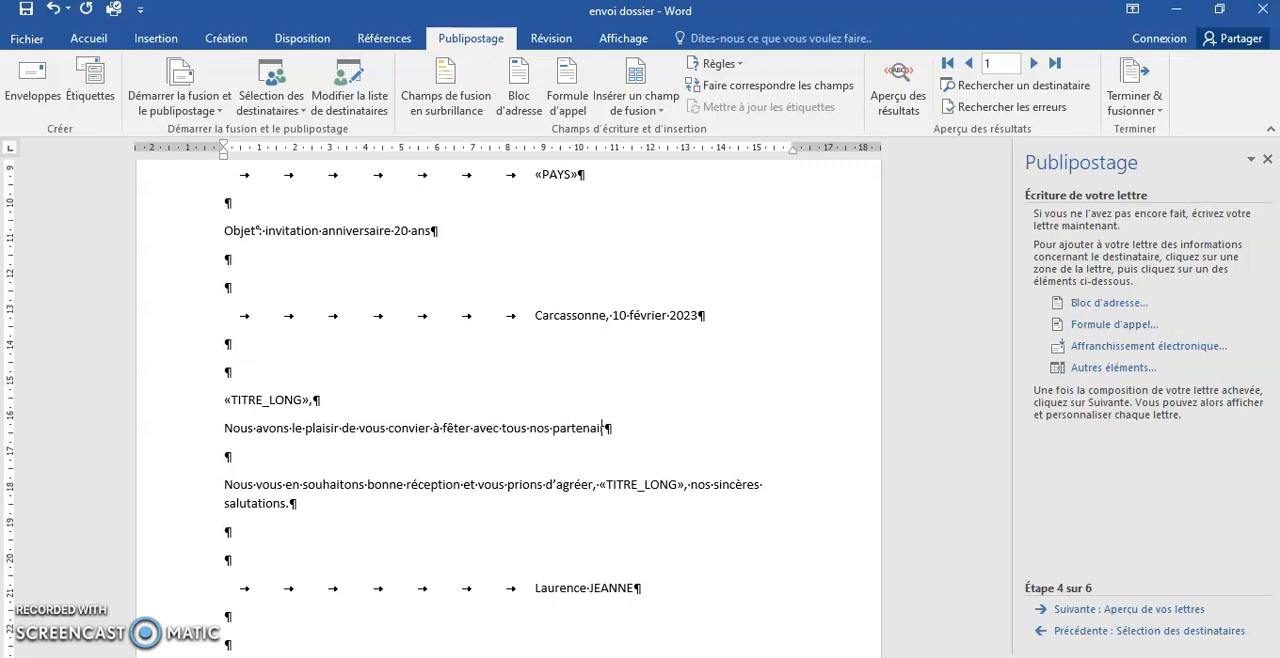
pyautogui.write('20 ans de notre en')
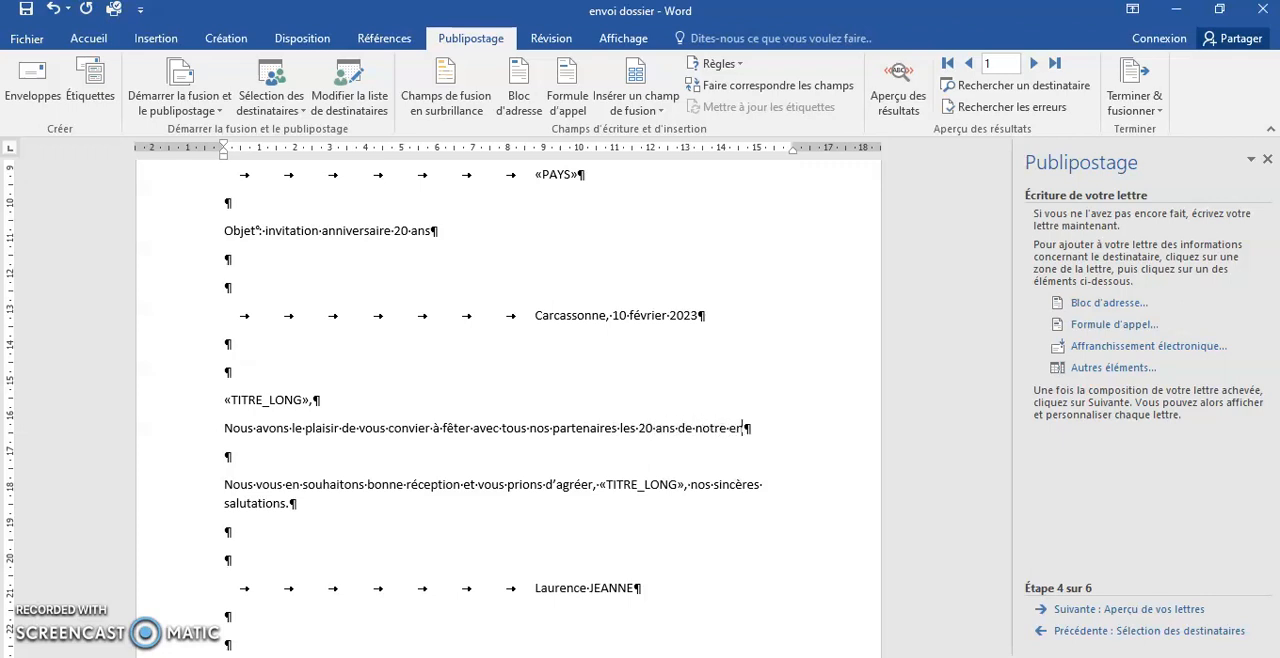
pyautogui.write('treprise.')
# - Add a separate paragraph below the invitation sentence: "Vous trouverez à cet effet un coupon réponse à nous renvoyer avant le 15 mars 2023."
pyautogui.press('Return')
pyautogui.press('Return')
pyautogui.write('Vous trouverez à cet effet un')
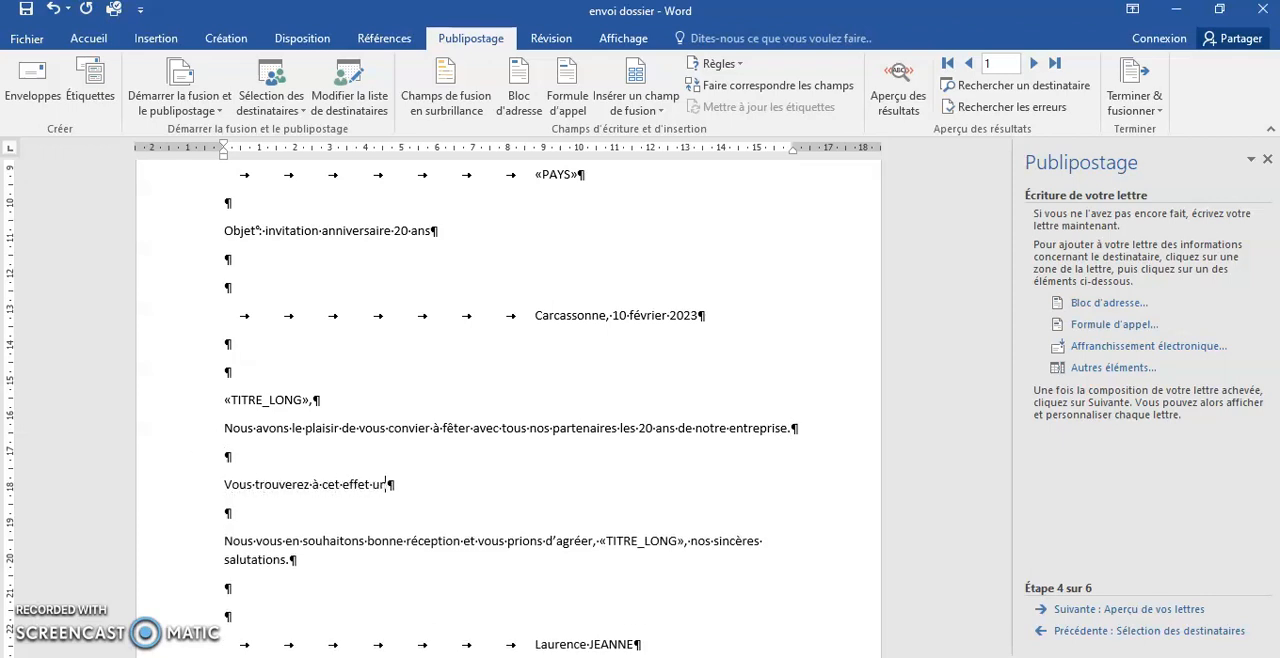
pyautogui.write(' coupon réponse à nous renvoyer avant le')
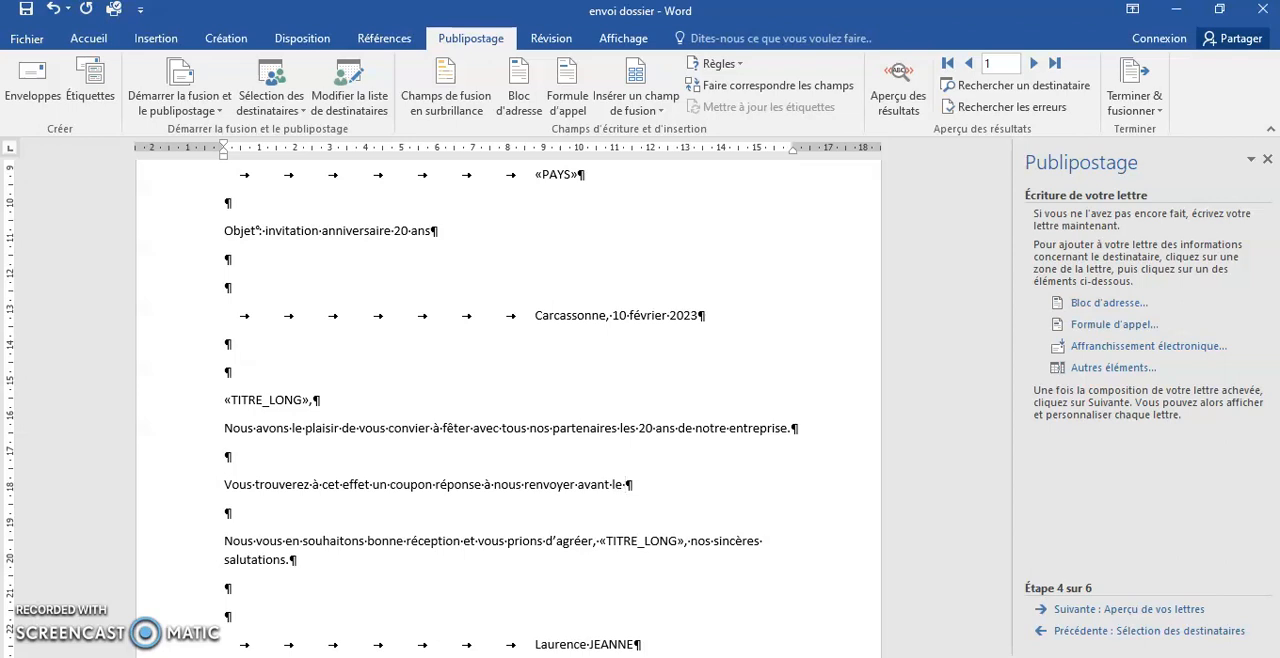
pyautogui.write(' 15 mars 2023.')
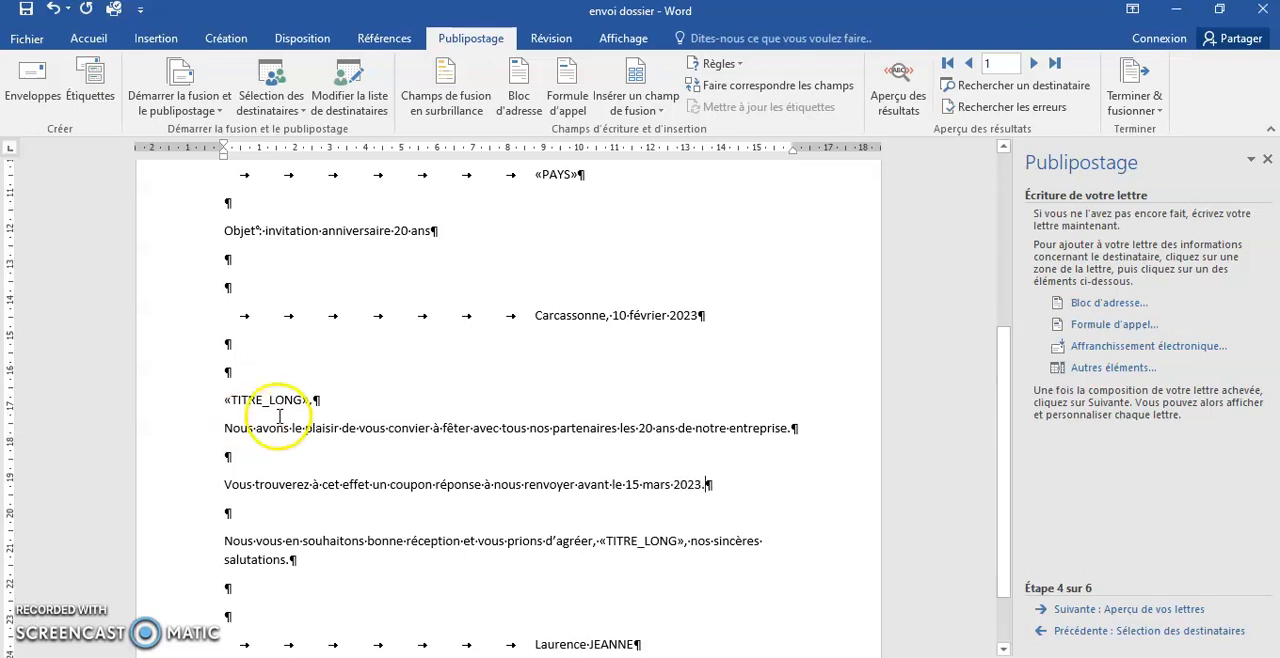
pyautogui.scroll(-2, 285, 419)
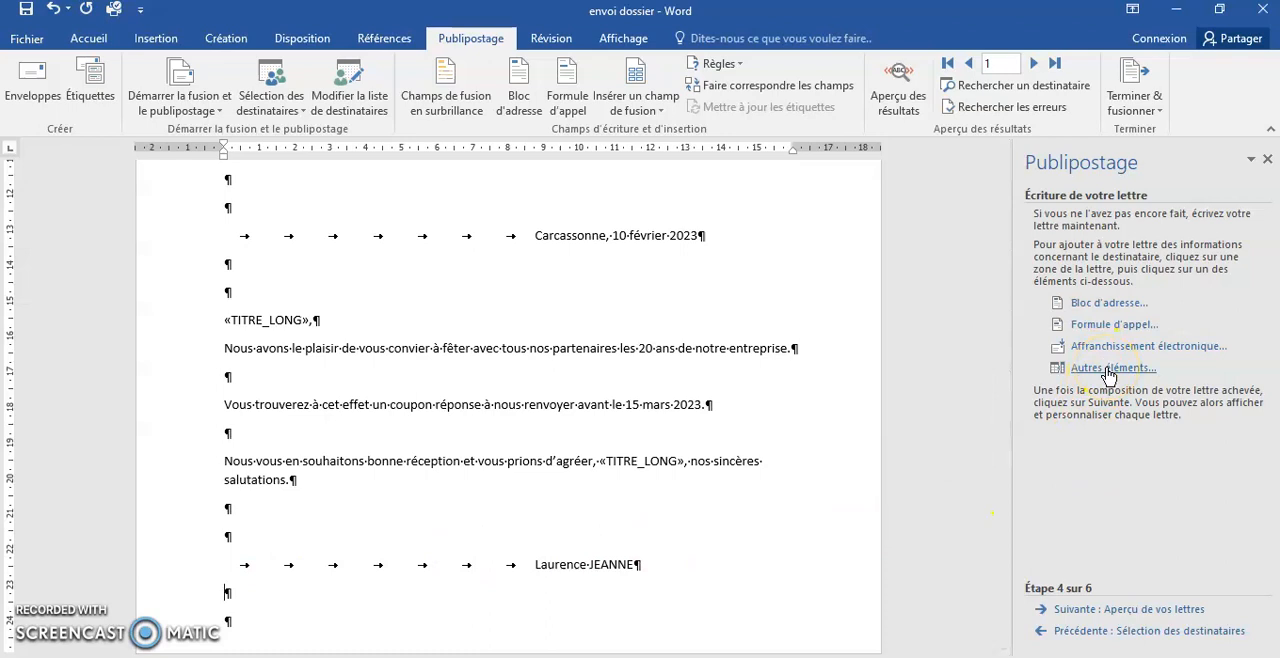
pyautogui.scroll(4, 749, 371)
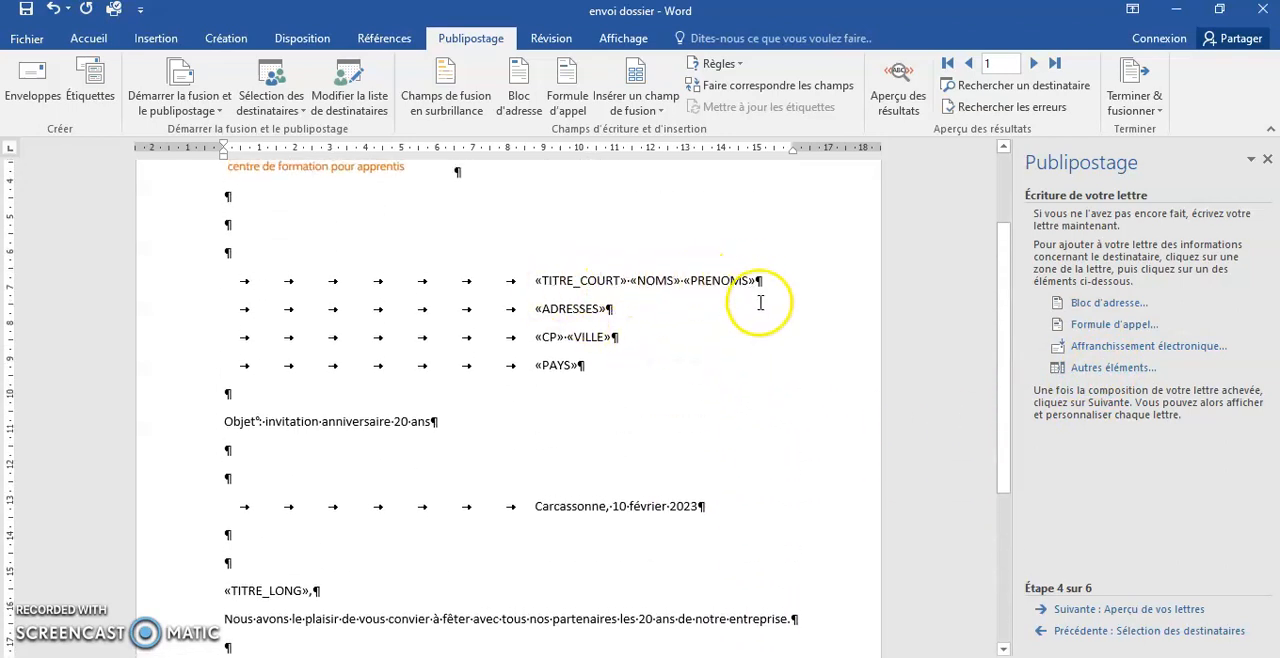
pyautogui.click(670, 372)
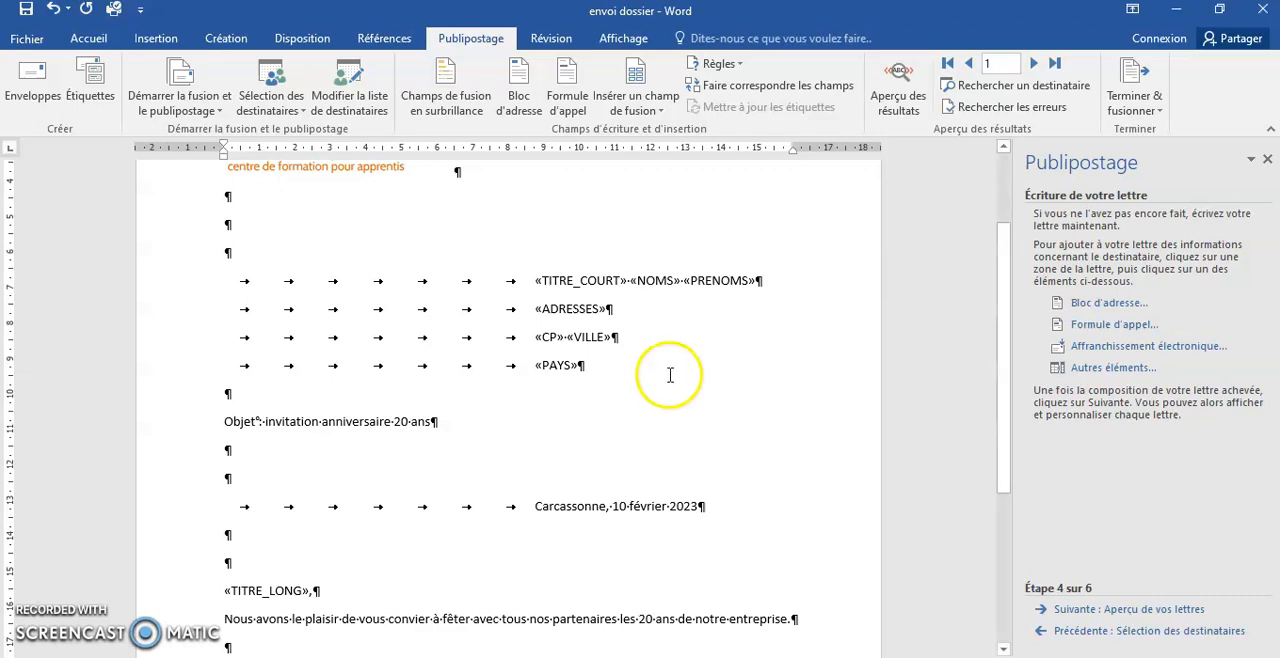
pyautogui.scroll(2, 610, 380)
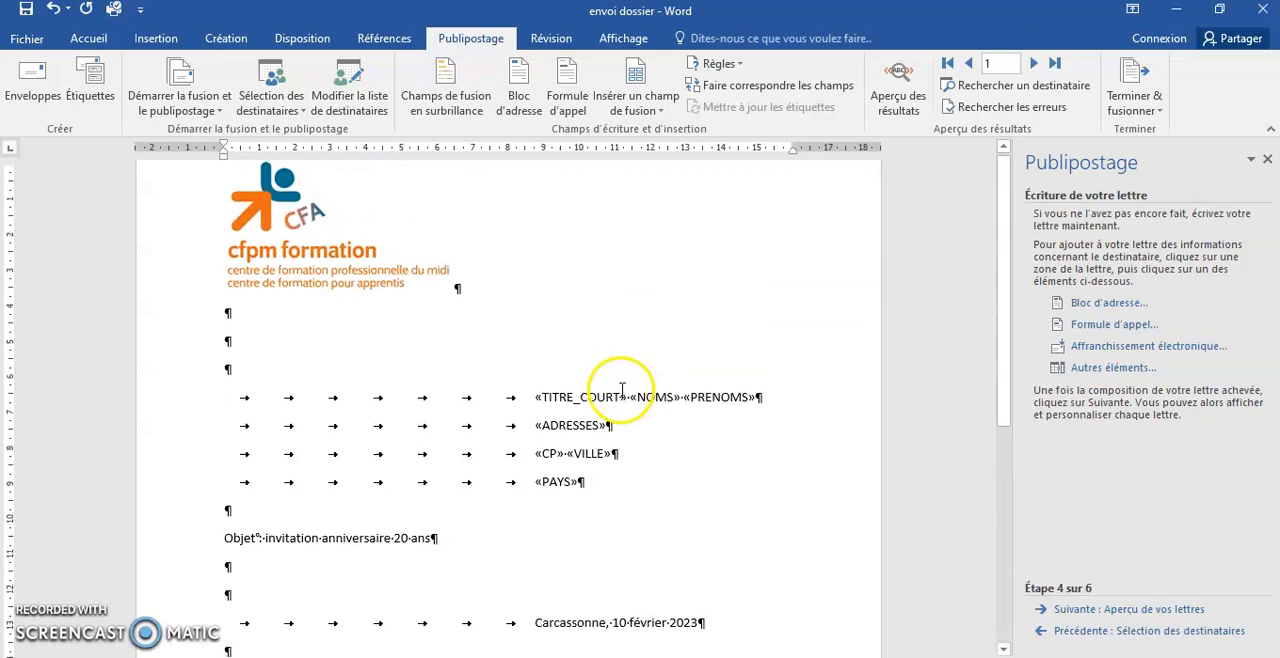
pyautogui.scroll(-1, 615, 395)
pyautogui.scroll(-3, 626, 404)
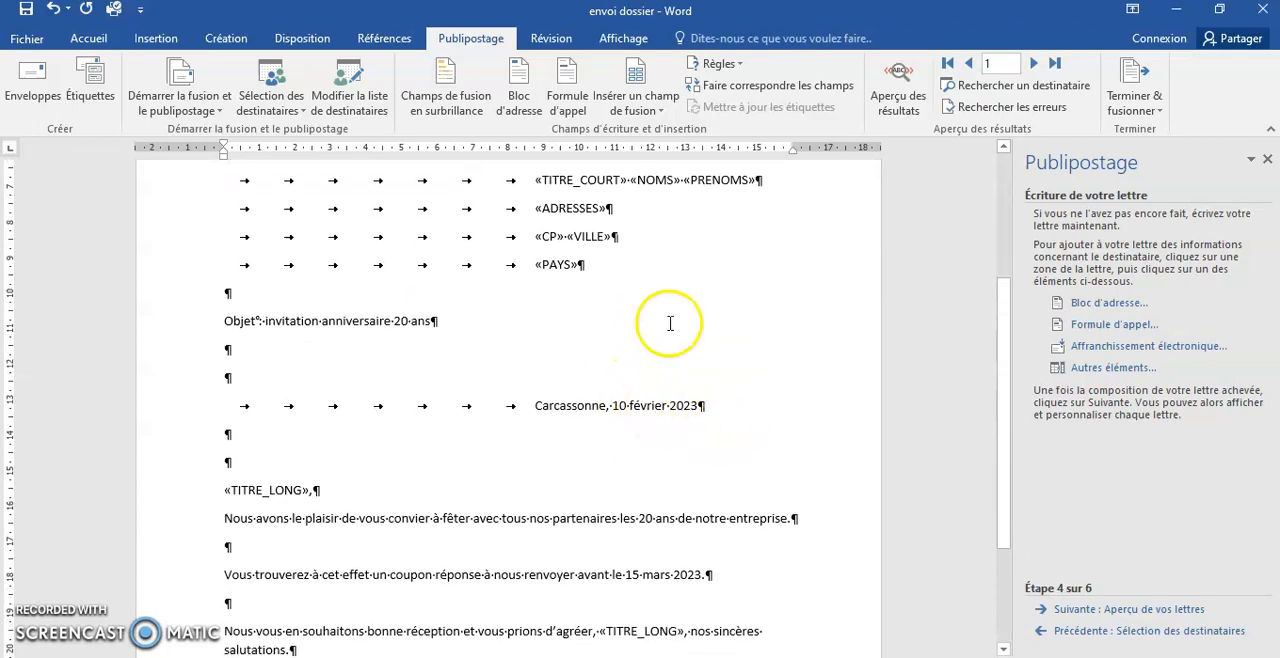
# - Preview the merged letters and browse through the recipients from the first to the fourth
pyautogui.click(1130, 612)
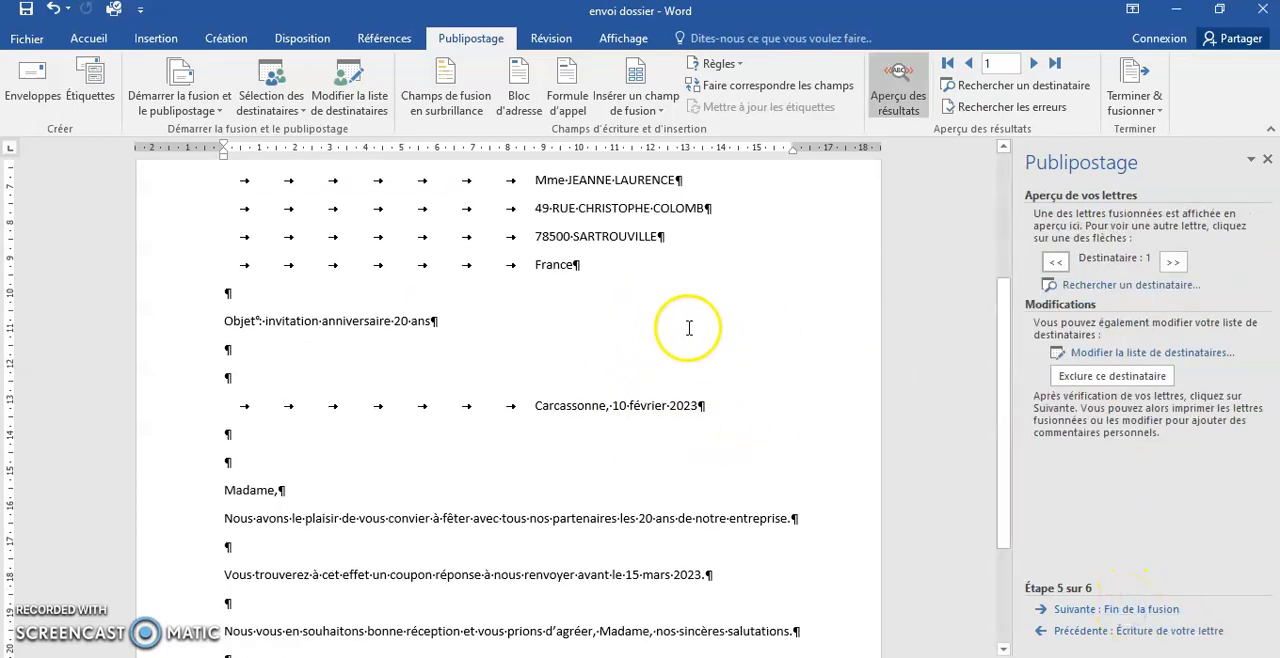
pyautogui.scroll(2, 731, 337)
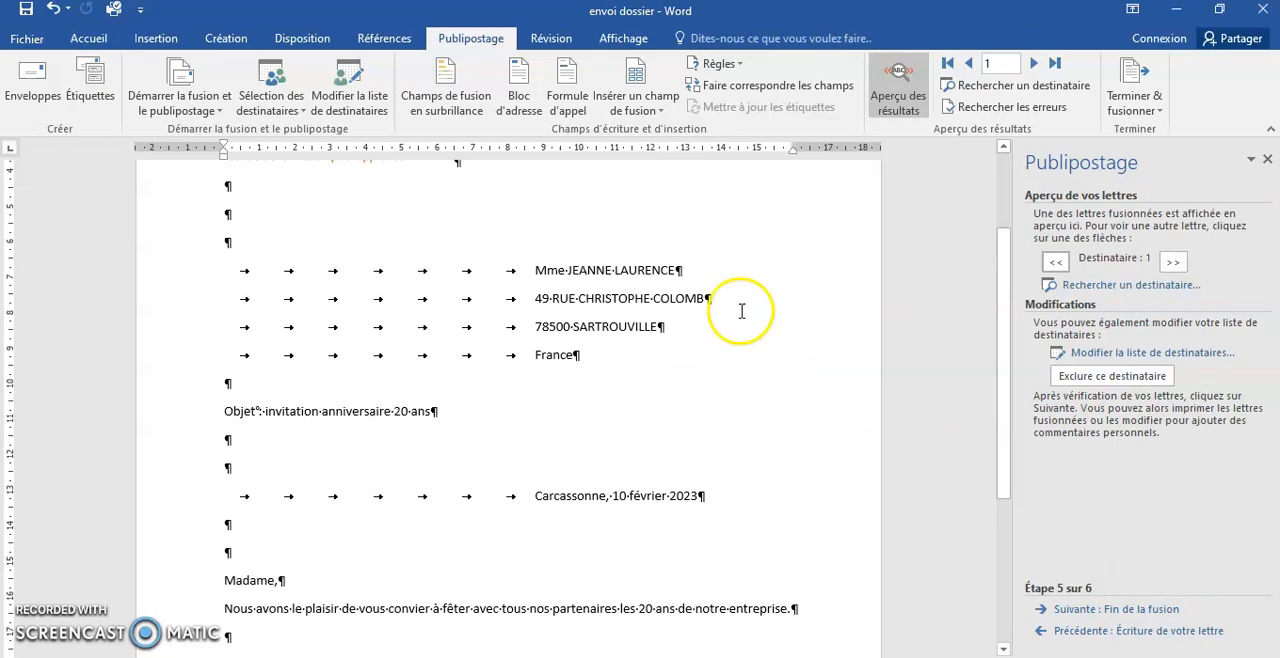
pyautogui.click(1173, 264)
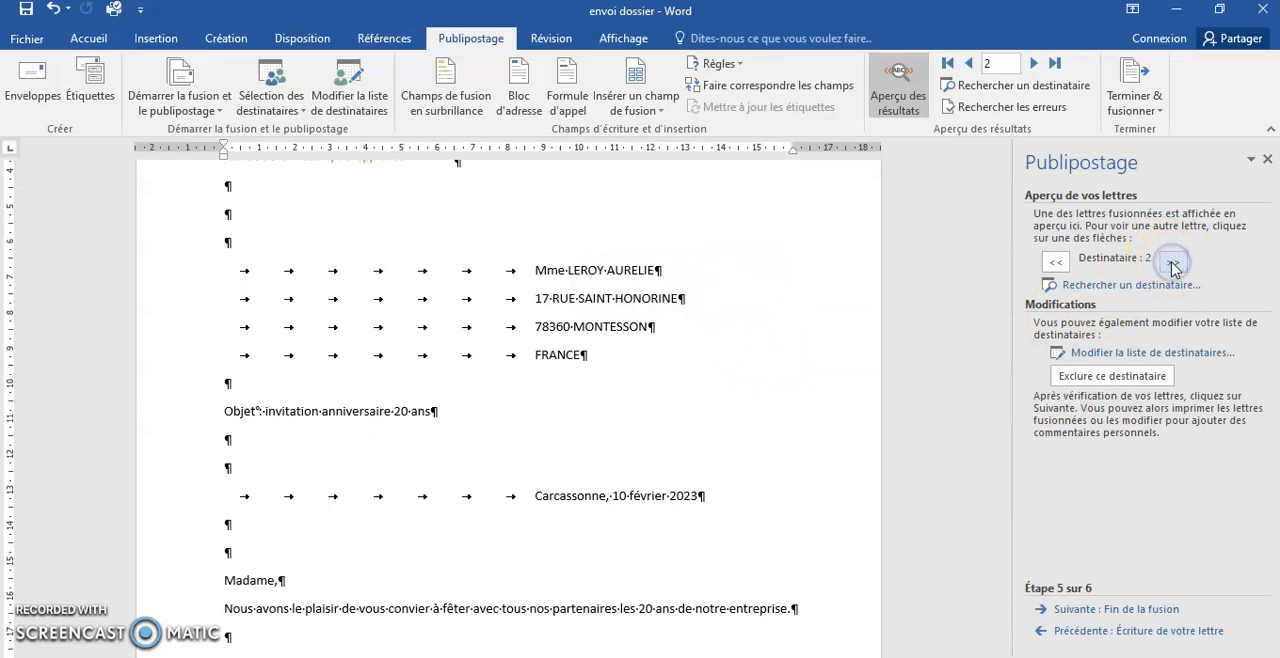
pyautogui.click(1173, 264)
pyautogui.click(1173, 264)
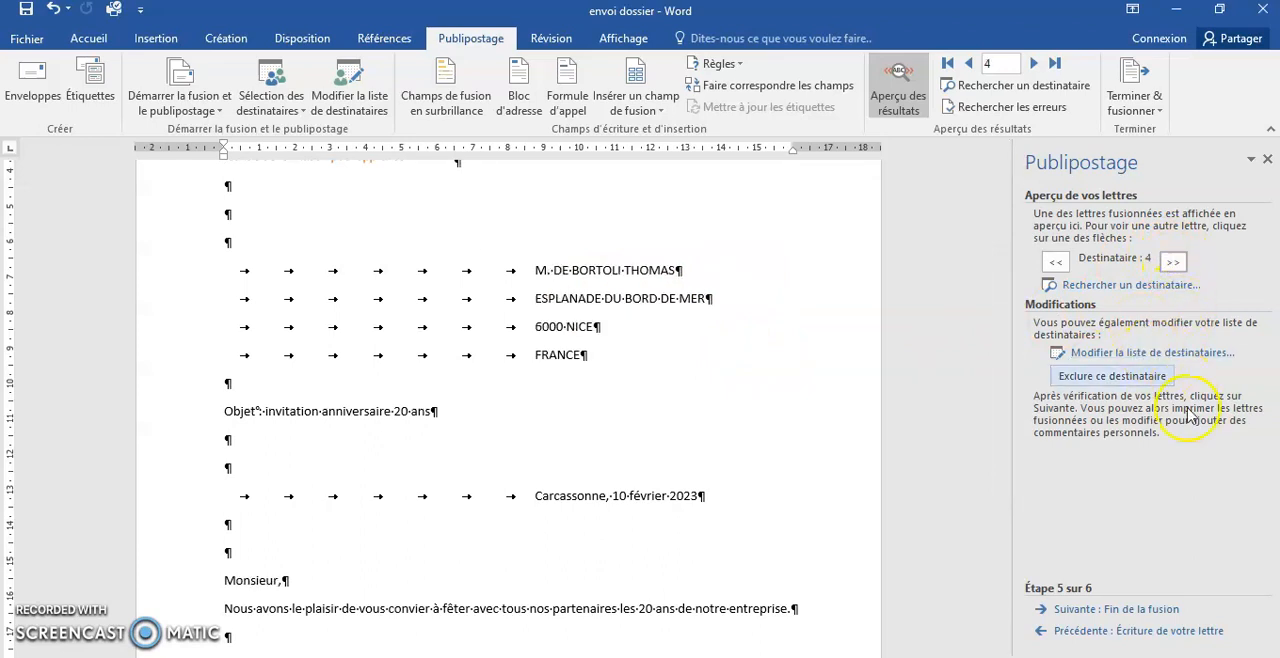
# - Advance the mail merge wizard to its final merge stage and review the fourth recipient's letter from letterhead to closing
pyautogui.click(1134, 612)
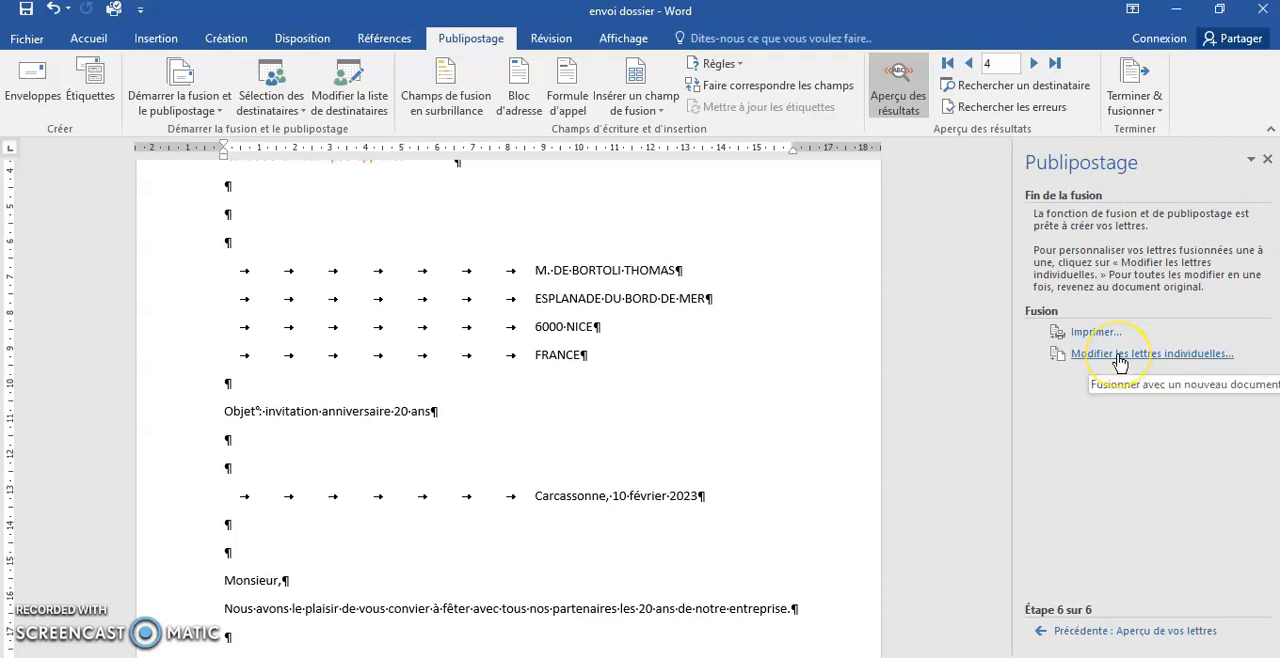
pyautogui.scroll(-3, 620, 391)
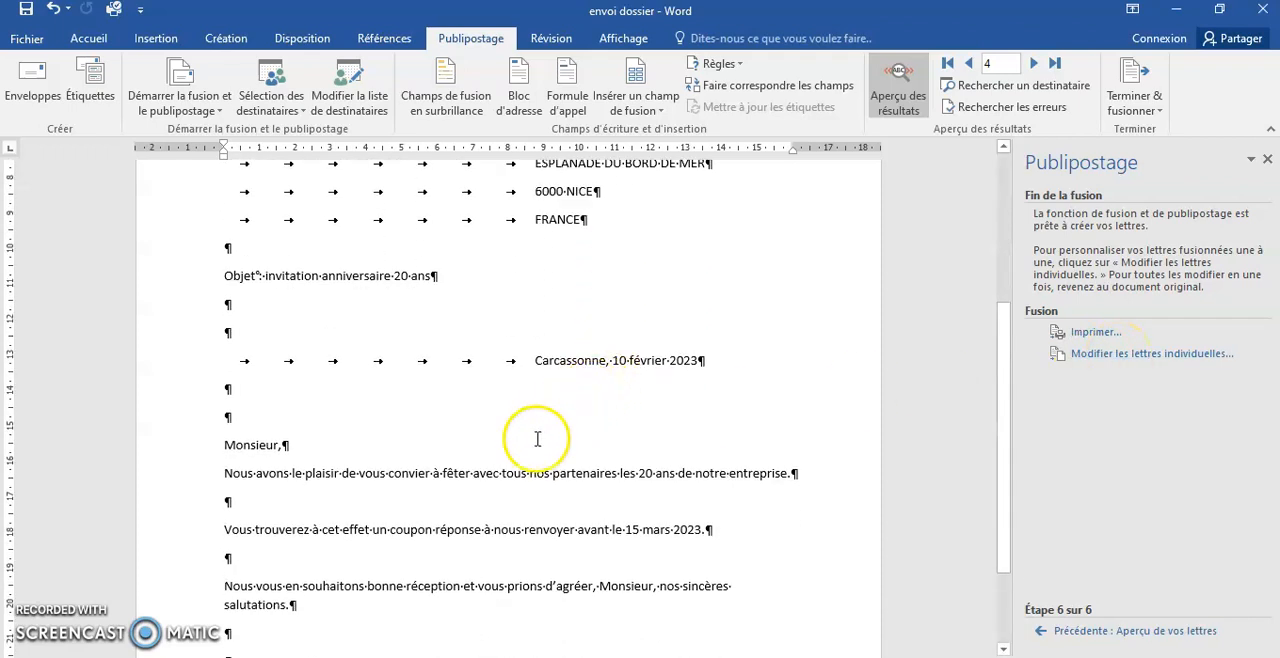
pyautogui.scroll(4, 530, 470)
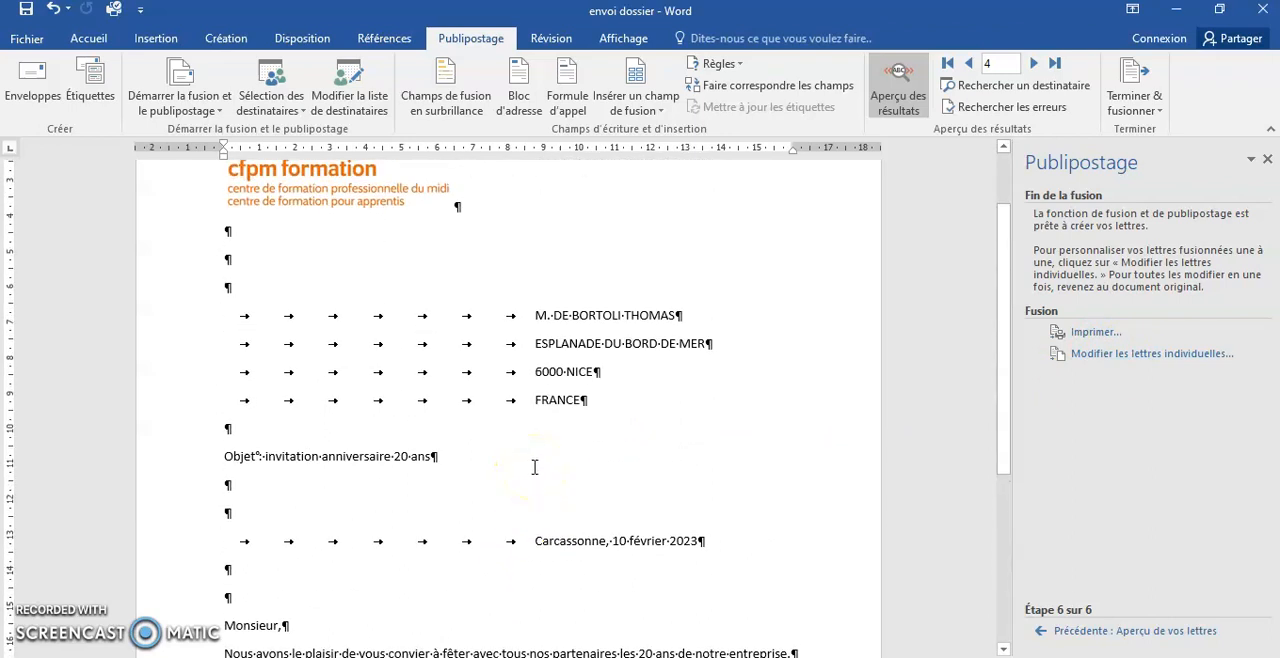
pyautogui.scroll(-3, 534, 467)
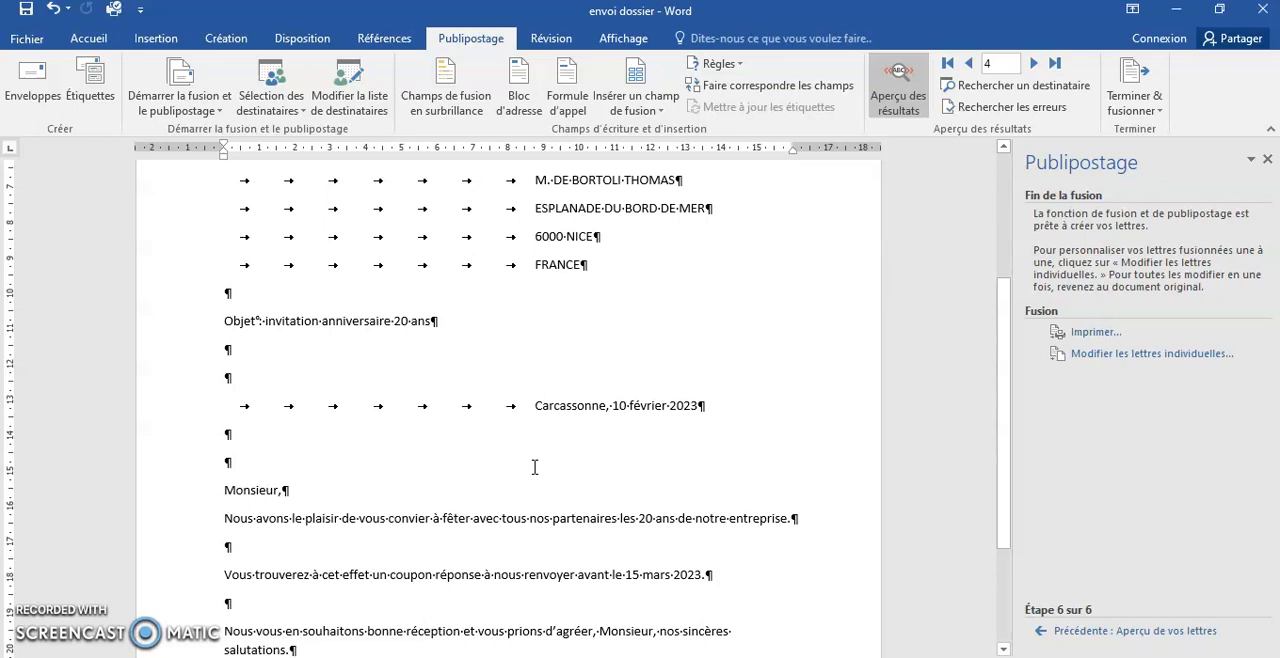
pyautogui.scroll(-2, 534, 467)
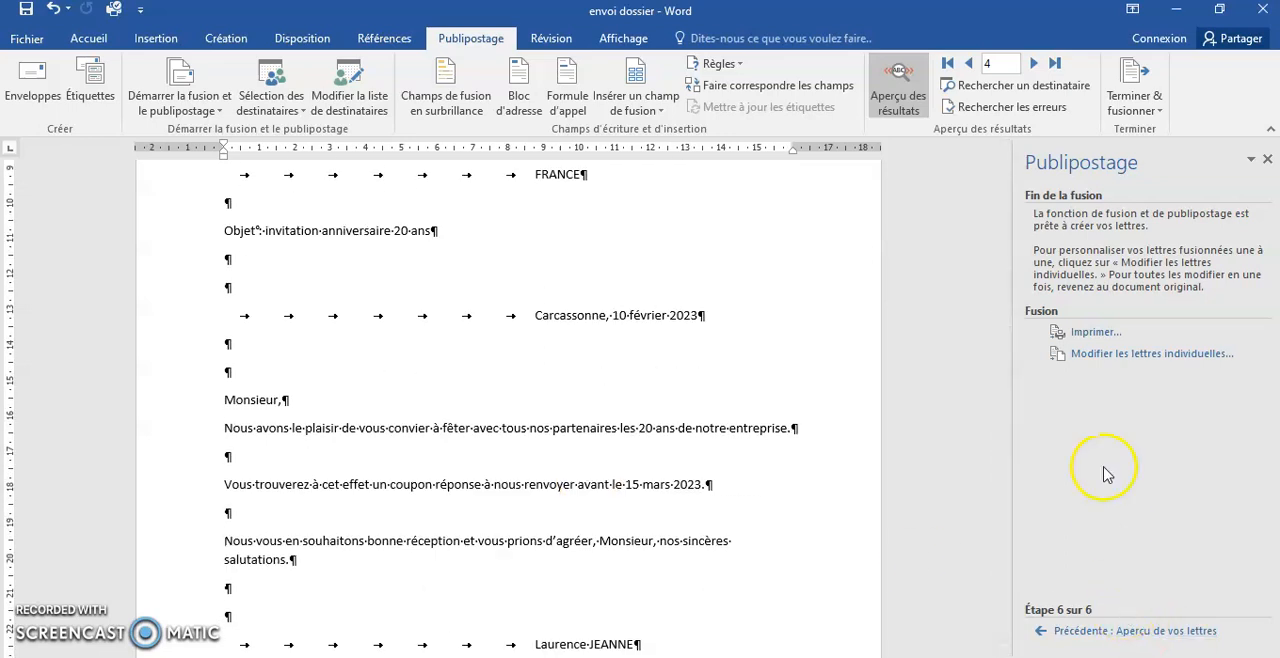